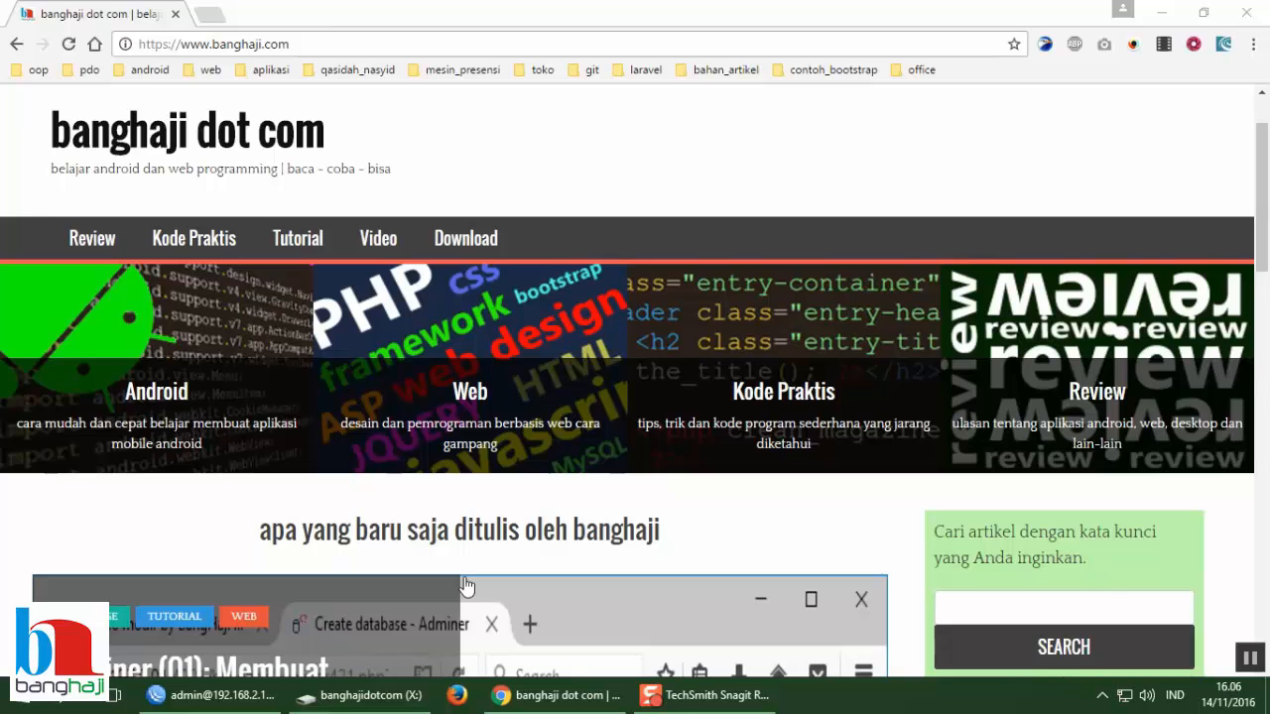
Step: Launch Server2Go.exe from the server2go_modif_v2 folder on the X: drive
{"action": "left_click", "coordinate": [360, 696]}
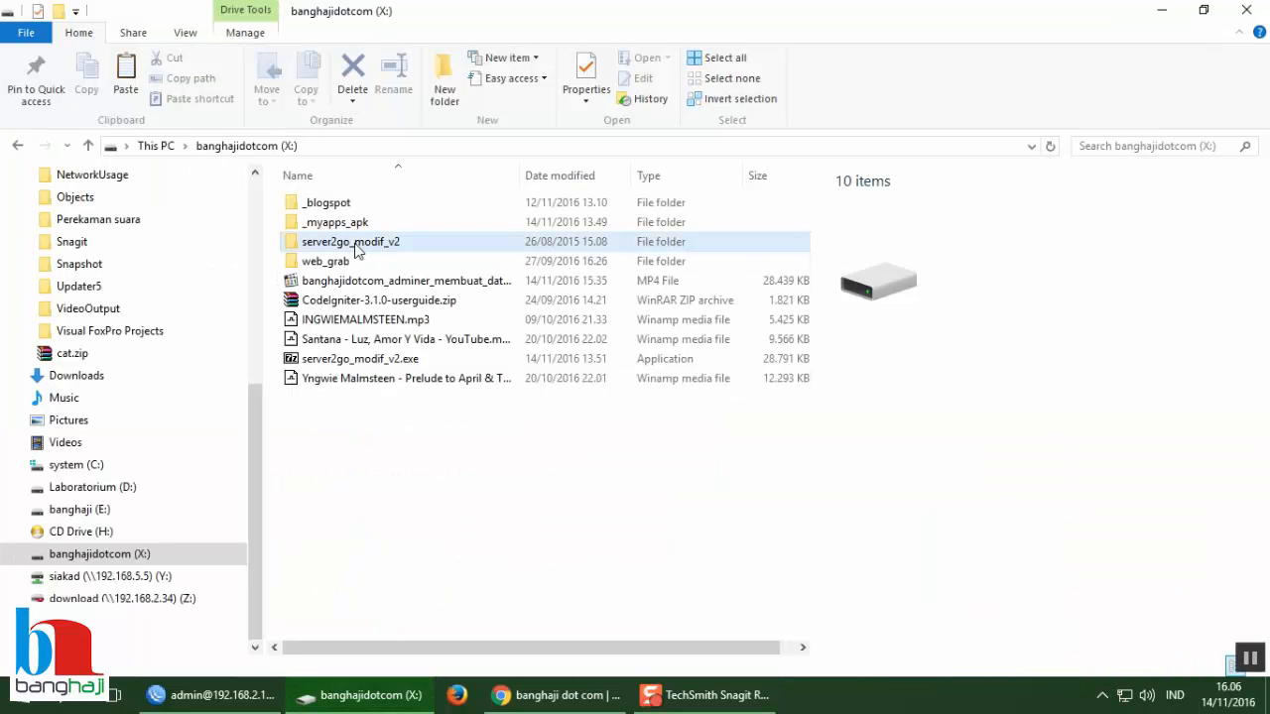
{"action": "double_click", "coordinate": [353, 242]}
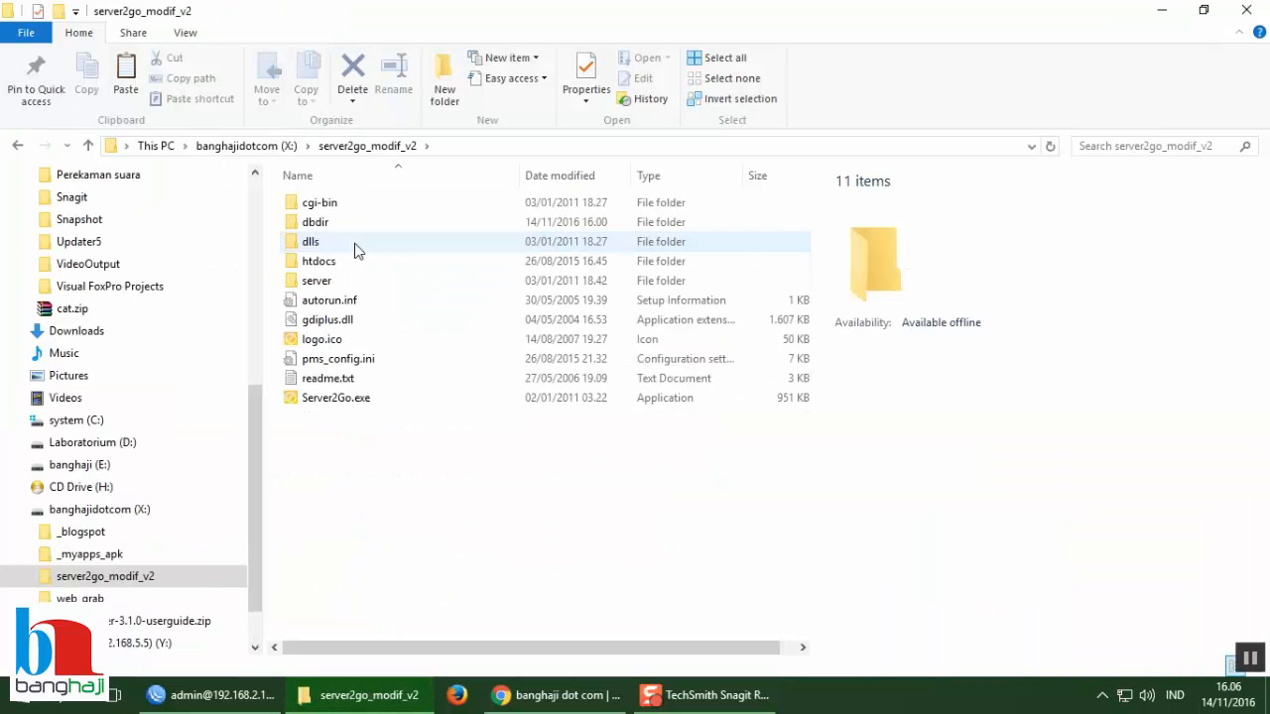
{"action": "double_click", "coordinate": [330, 399]}
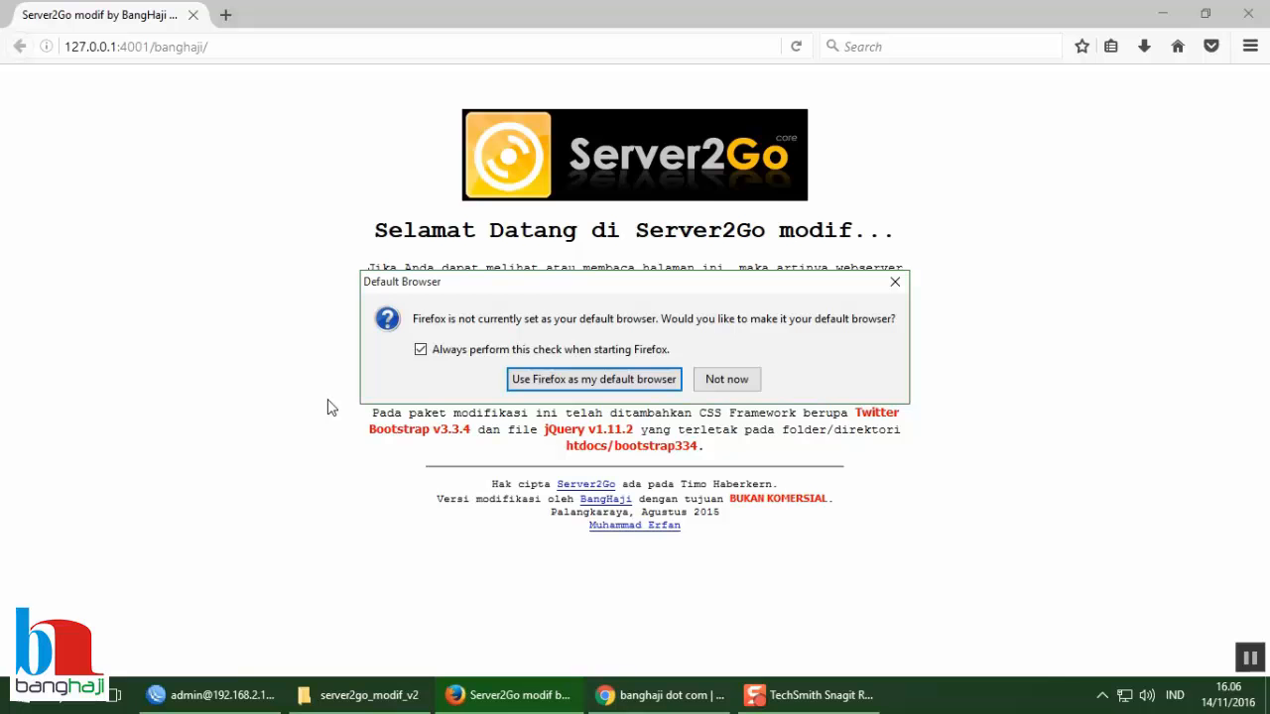
Step: Dismiss Firefox's default-browser prompt and highlight the Adminer login: user root, no password
{"action": "left_click", "coordinate": [738, 381]}
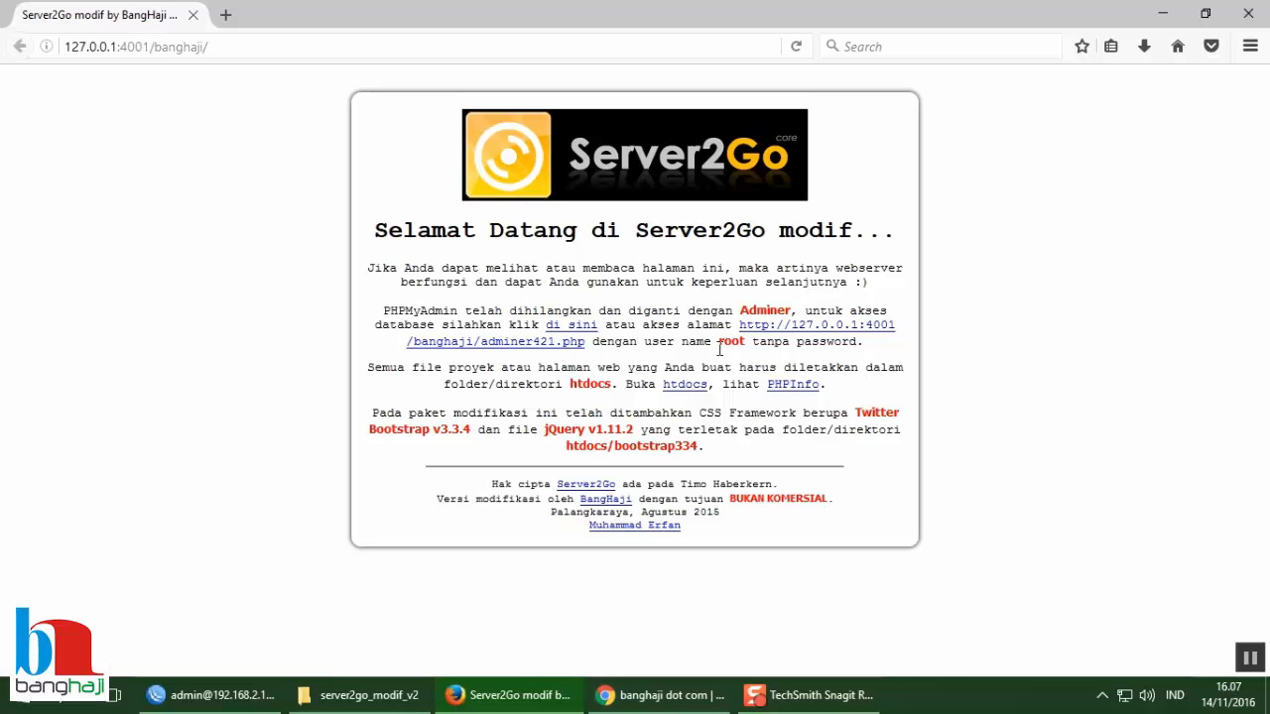
{"action": "left_click_drag", "start_coordinate": [718, 347], "coordinate": [747, 345]}
{"action": "left_click", "coordinate": [747, 345]}
{"action": "left_click_drag", "start_coordinate": [752, 343], "coordinate": [864, 342]}
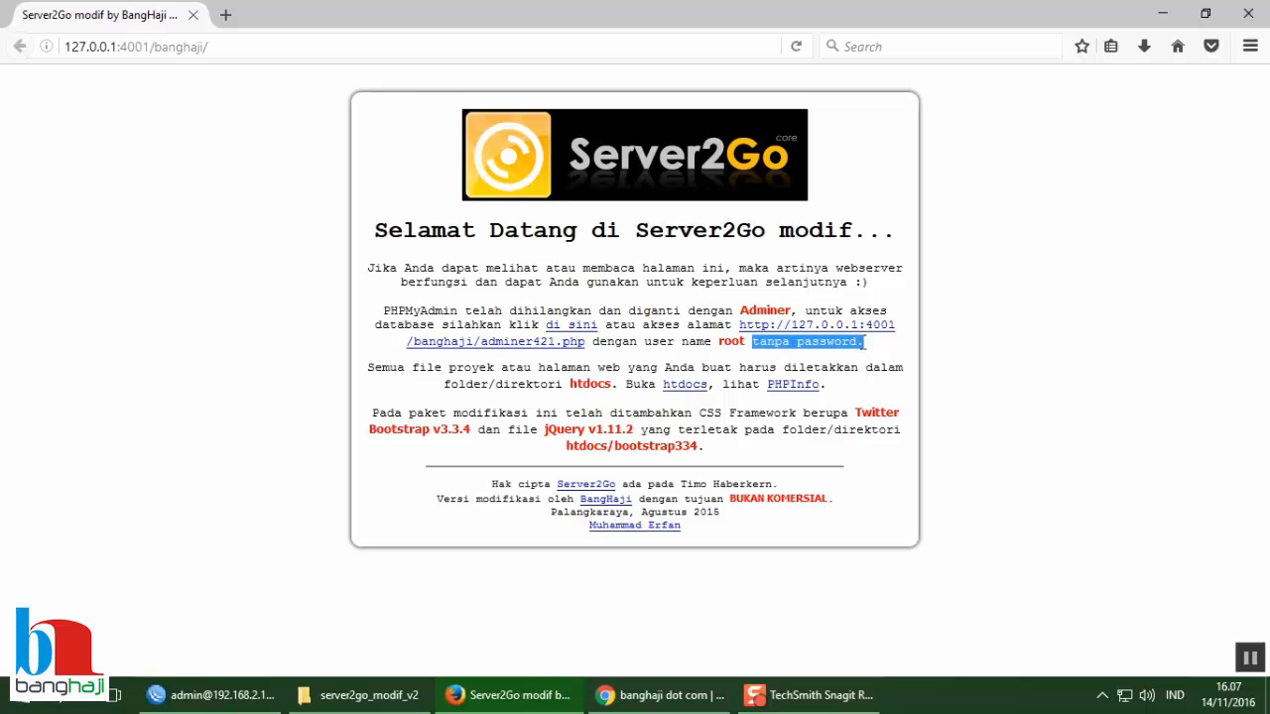
Step: Log in to Adminer 4.2.1 via adminer421.php as root with an empty password
{"action": "left_click", "coordinate": [518, 344]}
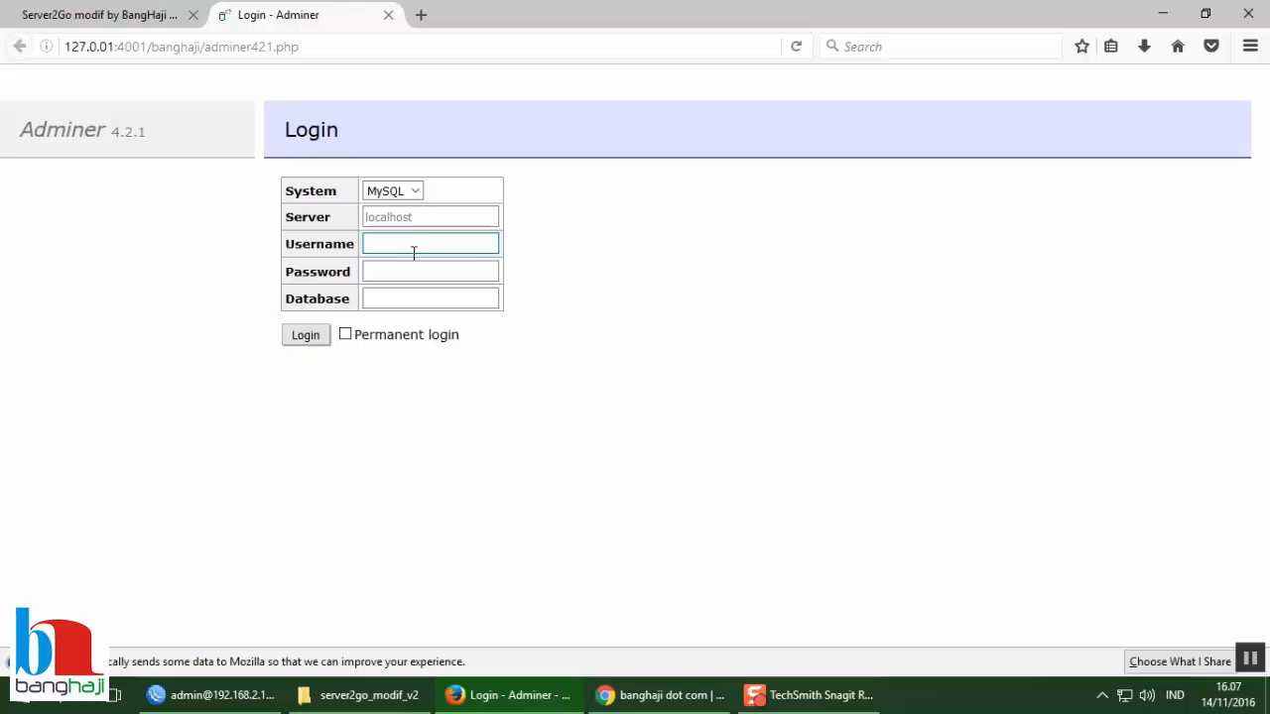
{"action": "type", "text": "root"}
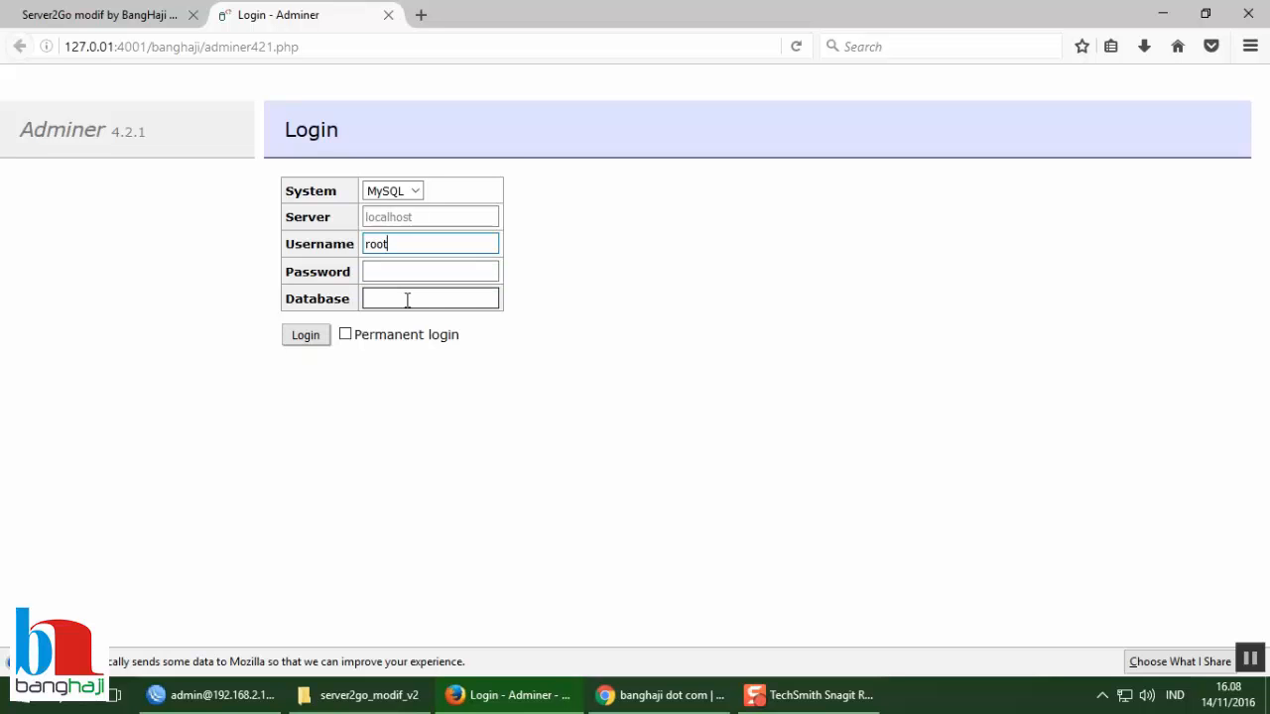
{"action": "left_click", "coordinate": [303, 339]}
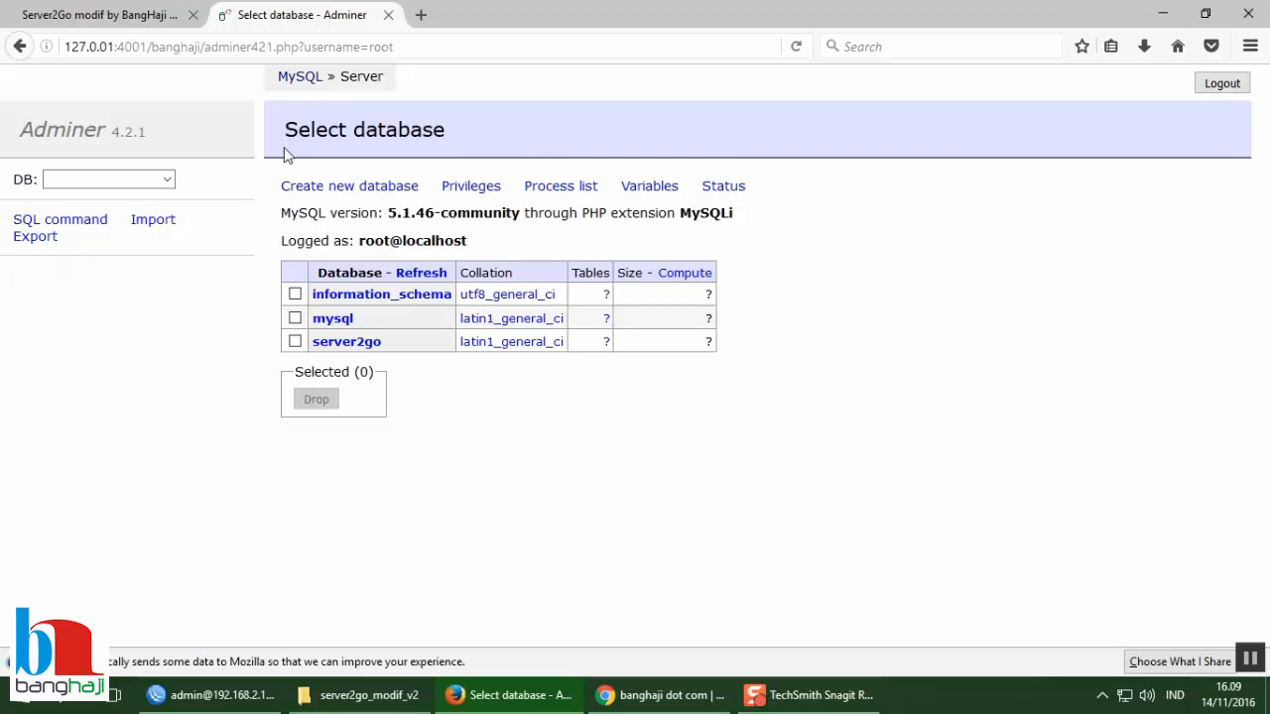
Step: Create and save a new database named inventaris
{"action": "left_click", "coordinate": [332, 196]}
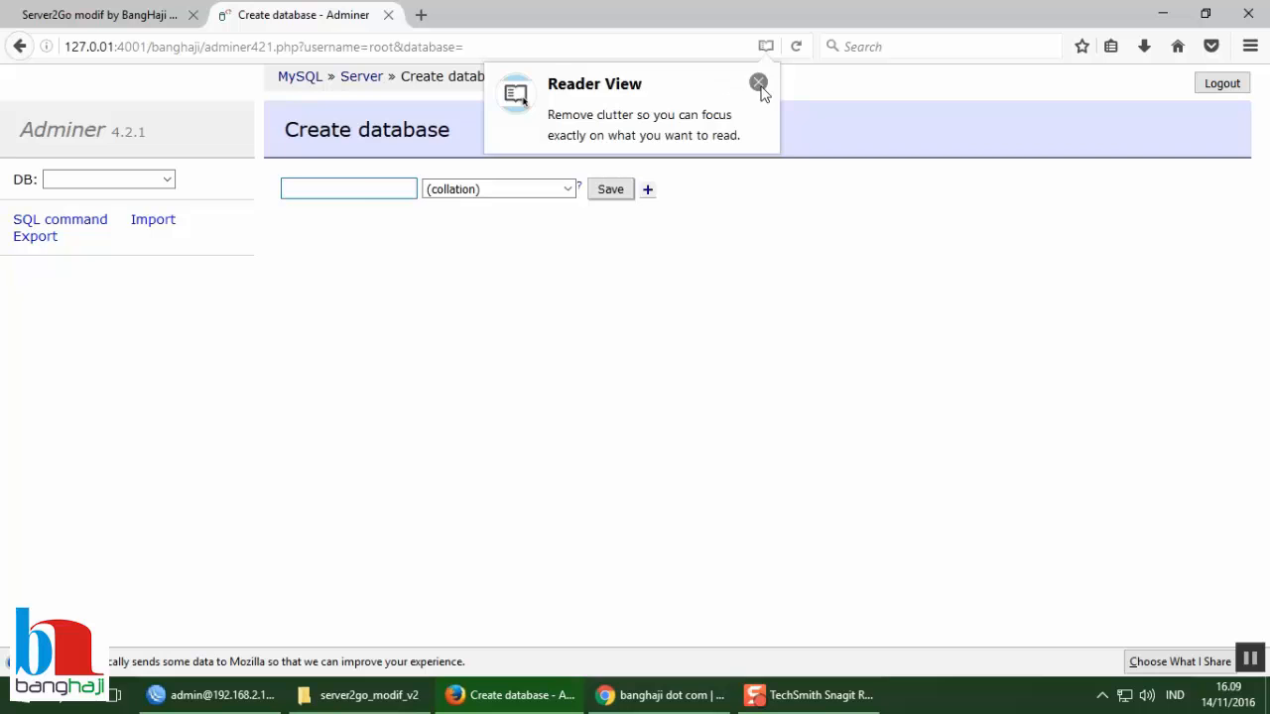
{"action": "left_click", "coordinate": [758, 82]}
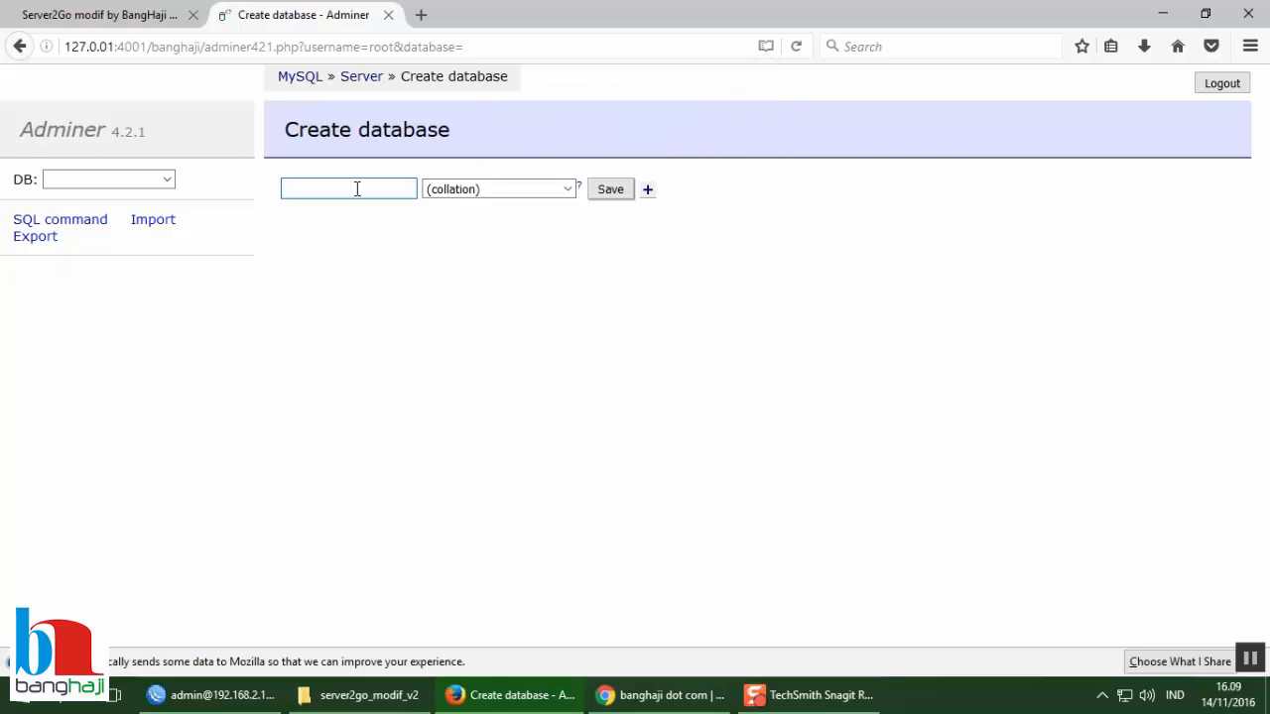
{"action": "type", "text": "inventaris"}
{"action": "left_click", "coordinate": [610, 196]}
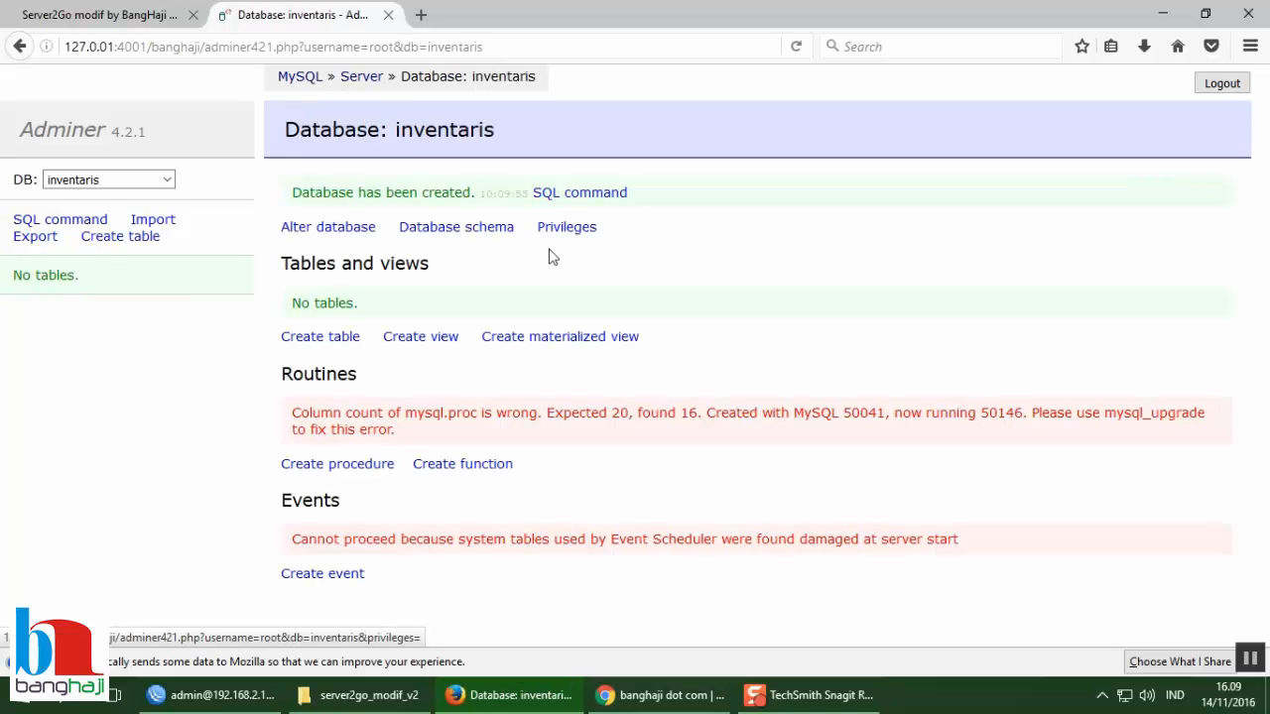
{"action": "left_click_drag", "start_coordinate": [292, 195], "coordinate": [476, 210]}
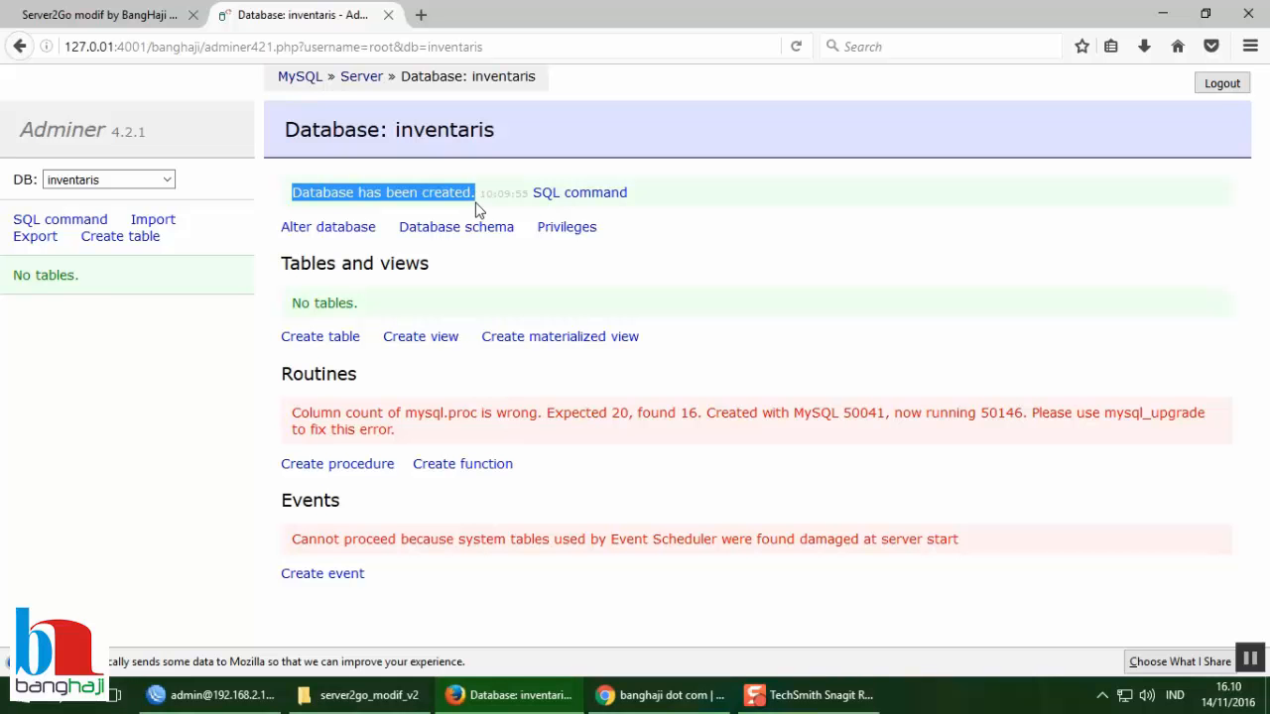
{"action": "left_click", "coordinate": [491, 213]}
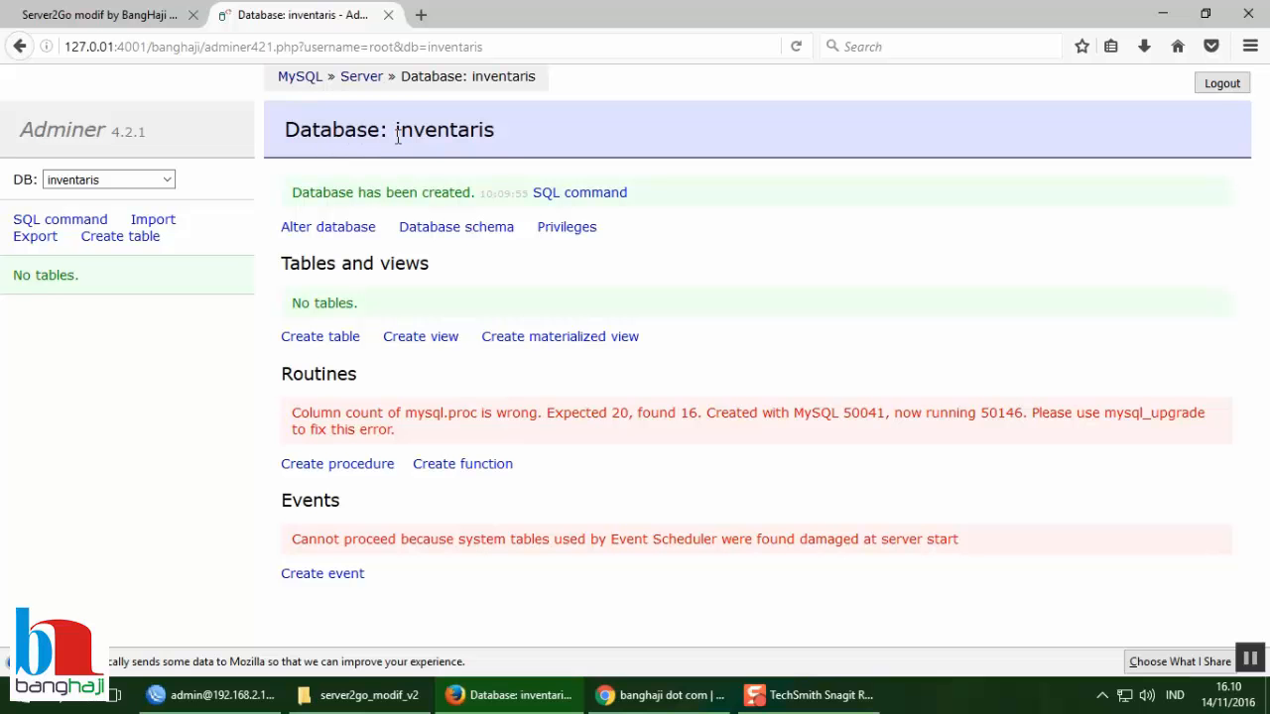
{"action": "left_click_drag", "start_coordinate": [395, 137], "coordinate": [501, 142]}
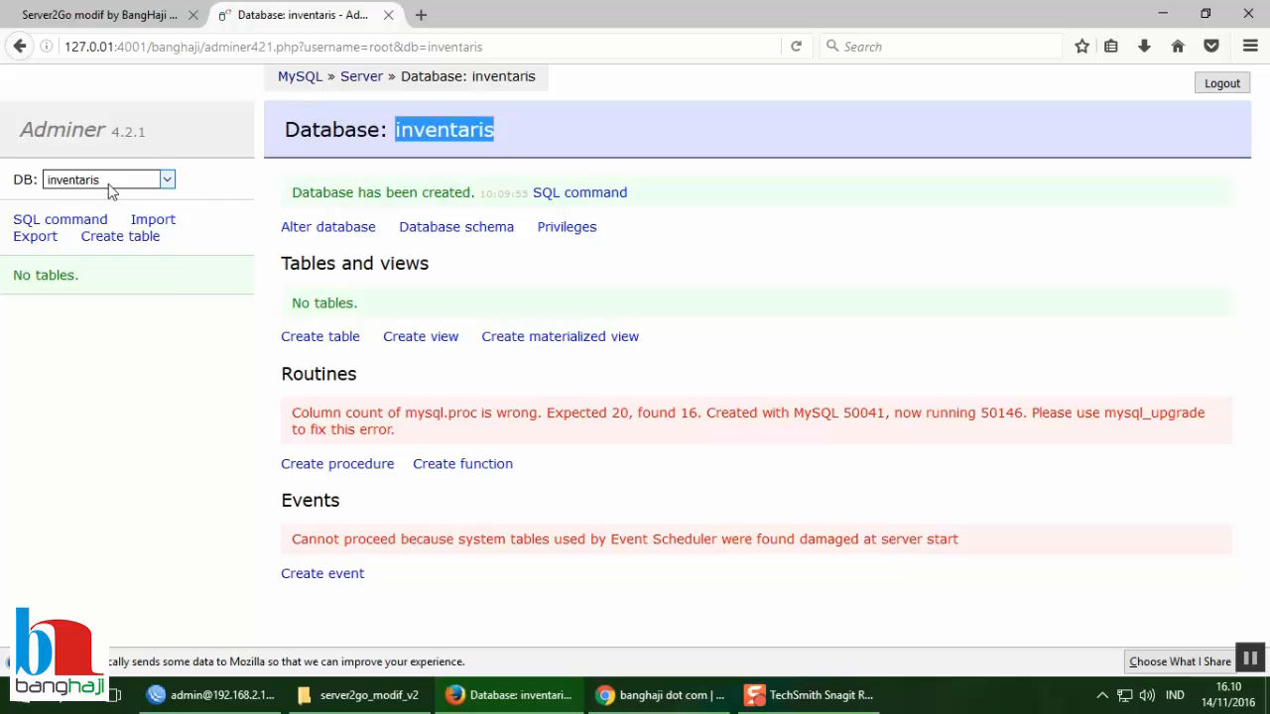
{"action": "left_click", "coordinate": [167, 180]}
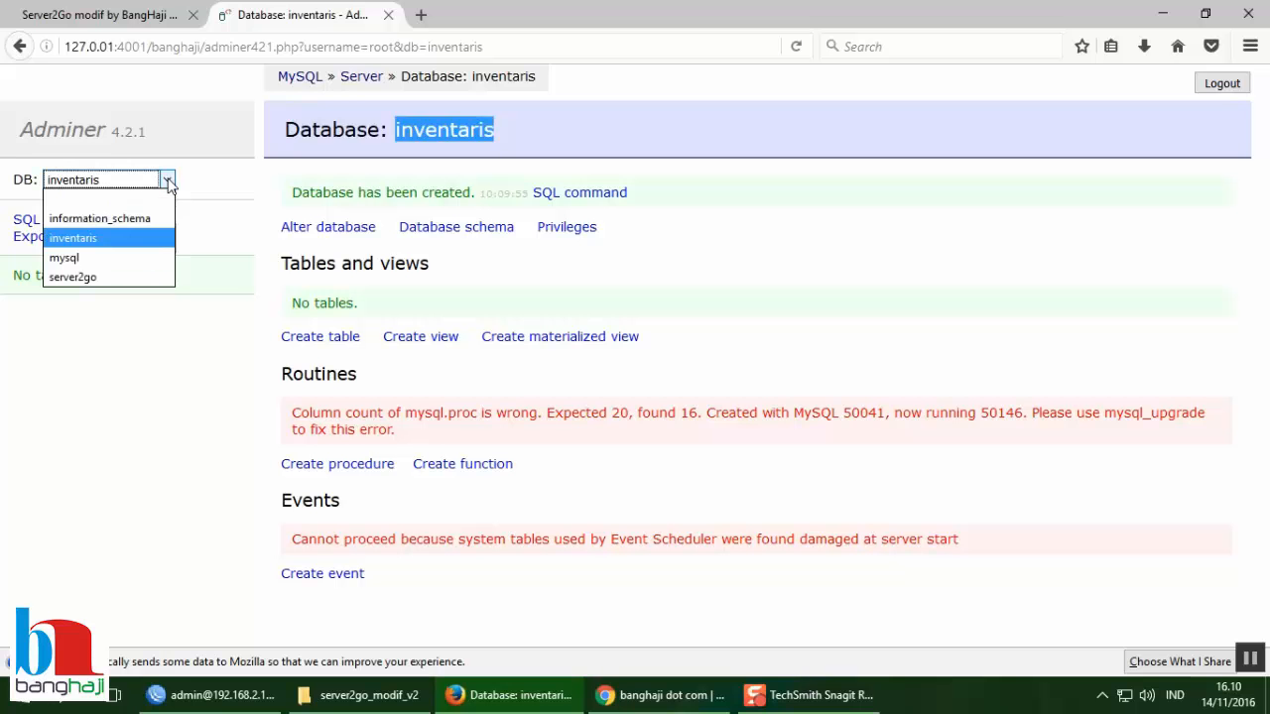
{"action": "left_click", "coordinate": [167, 181]}
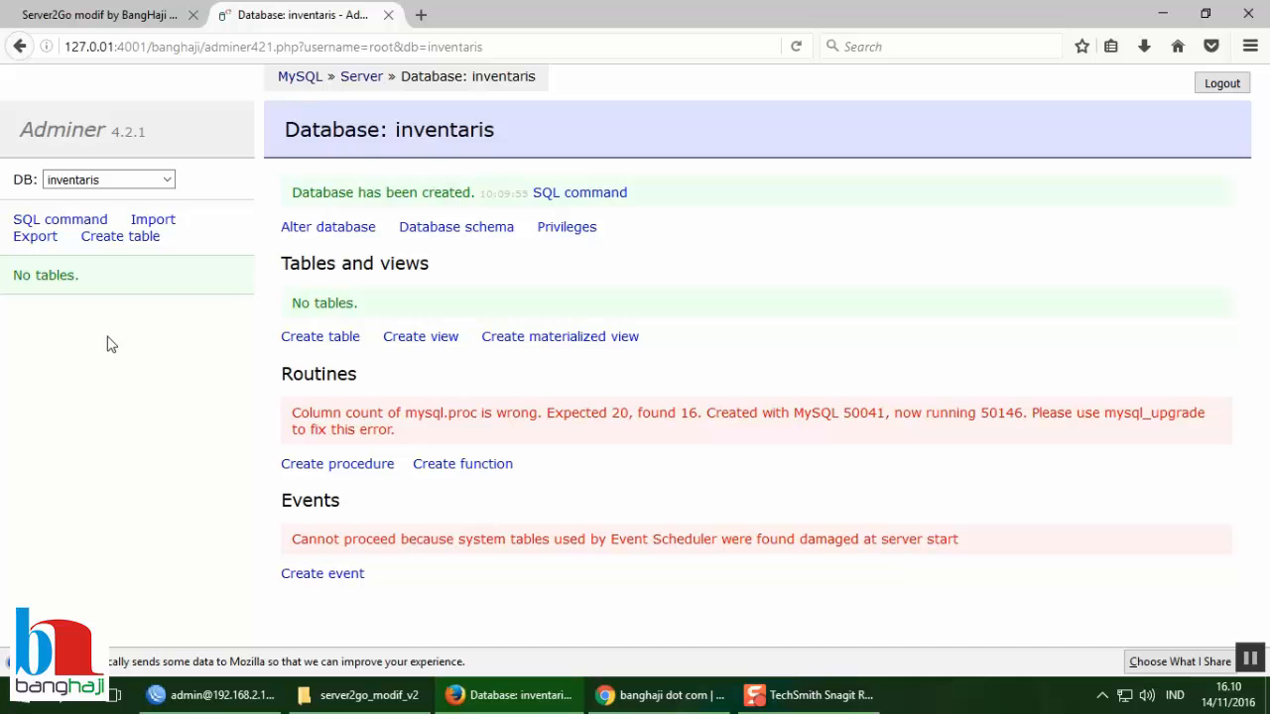
Step: View the Alter database form for inventaris, then return to the server's database list
{"action": "left_click", "coordinate": [325, 228]}
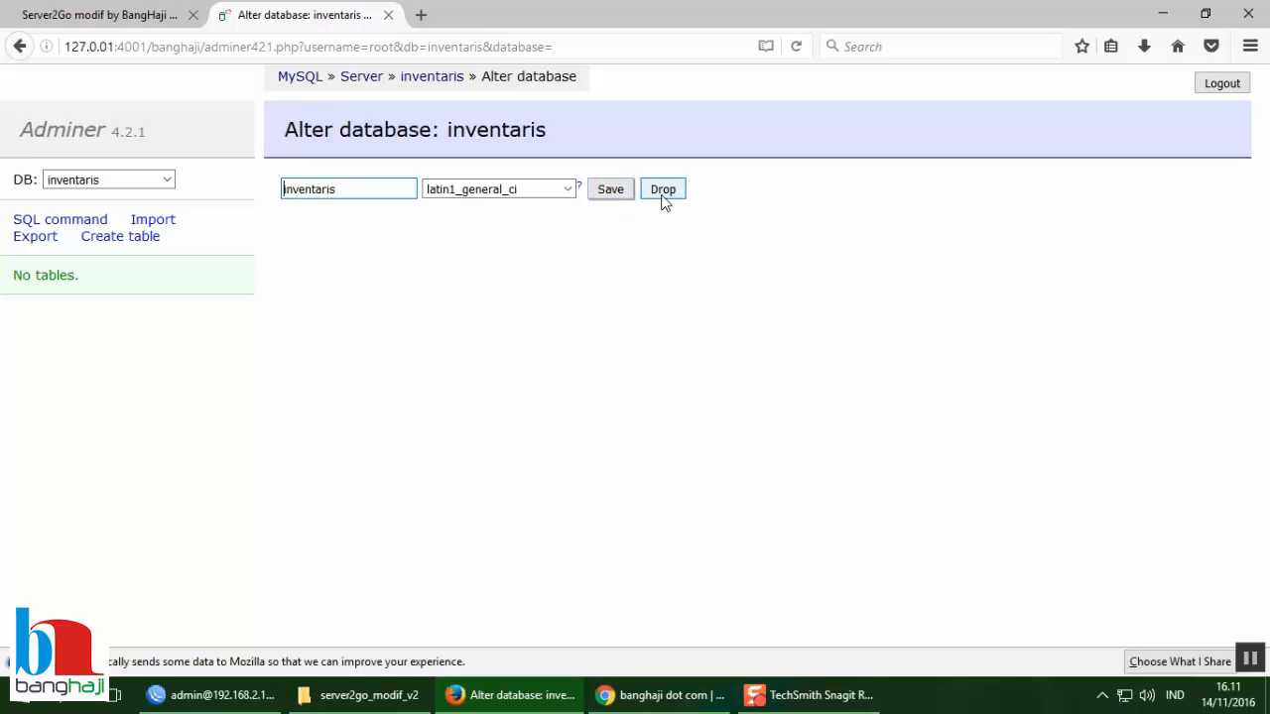
{"action": "left_click", "coordinate": [582, 269]}
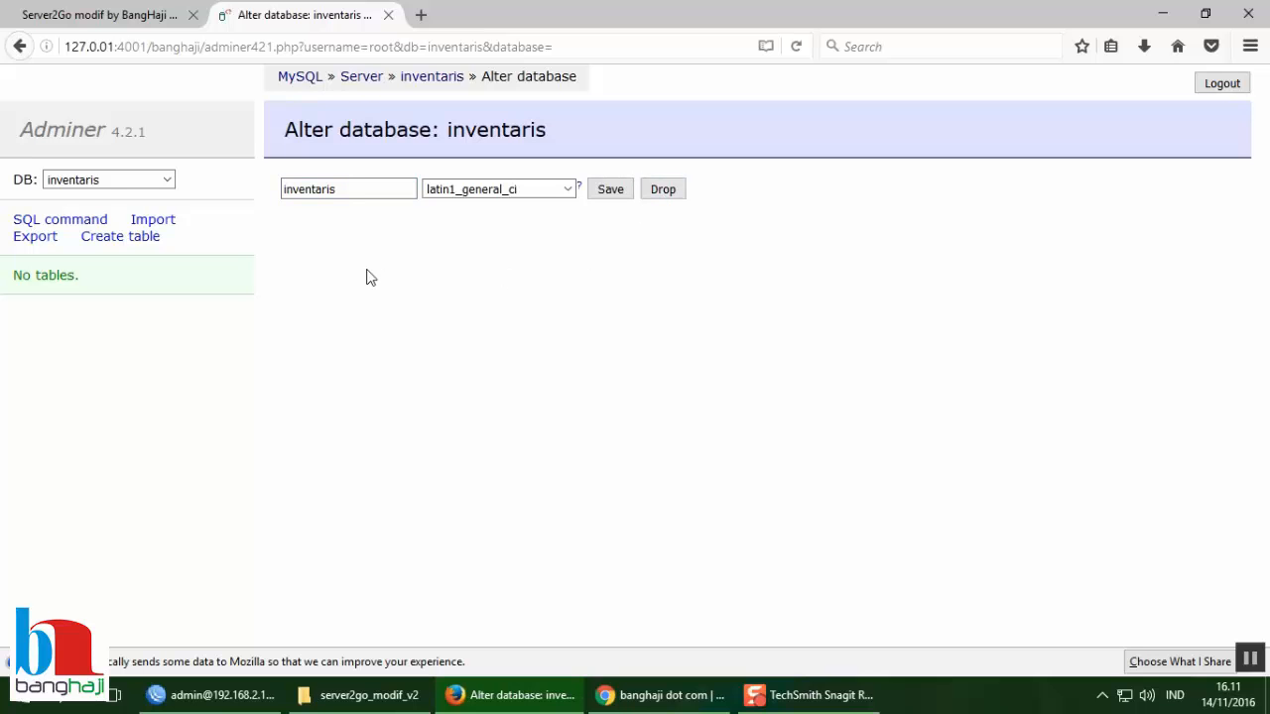
{"action": "left_click", "coordinate": [359, 79]}
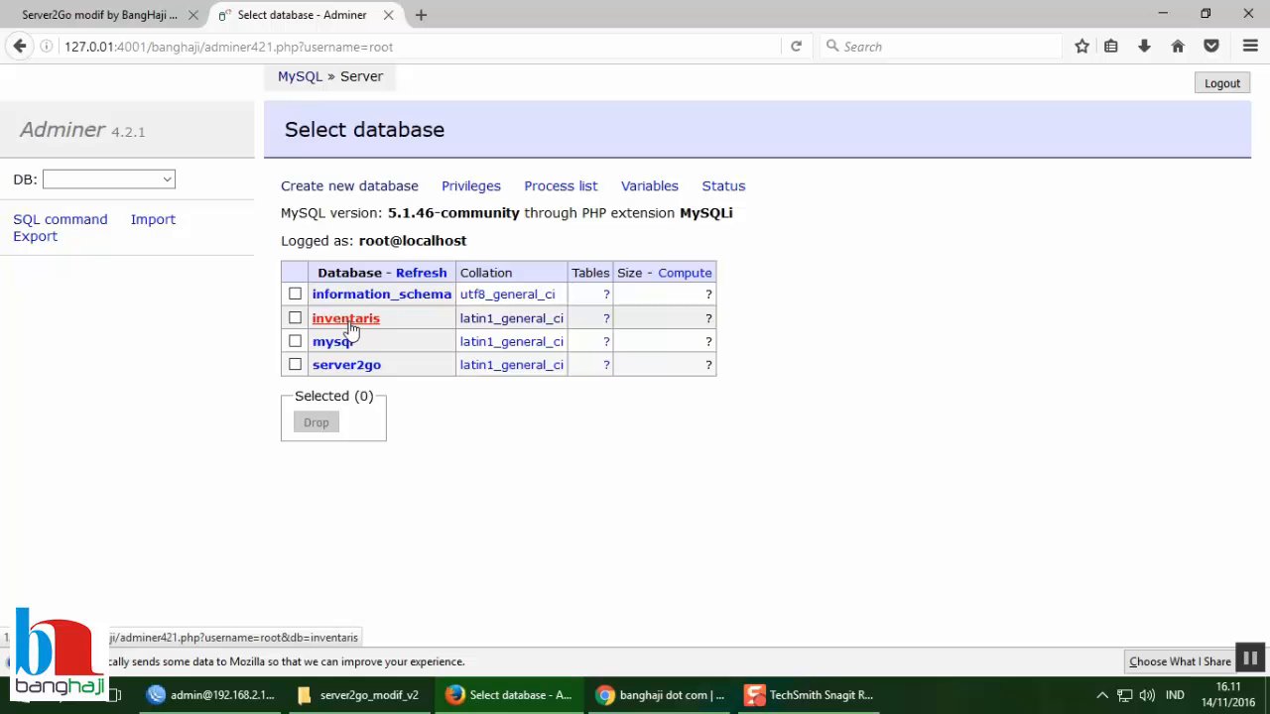
Step: Cancel a drop of inventaris and mysql, then open the inventaris database
{"action": "left_click", "coordinate": [294, 319]}
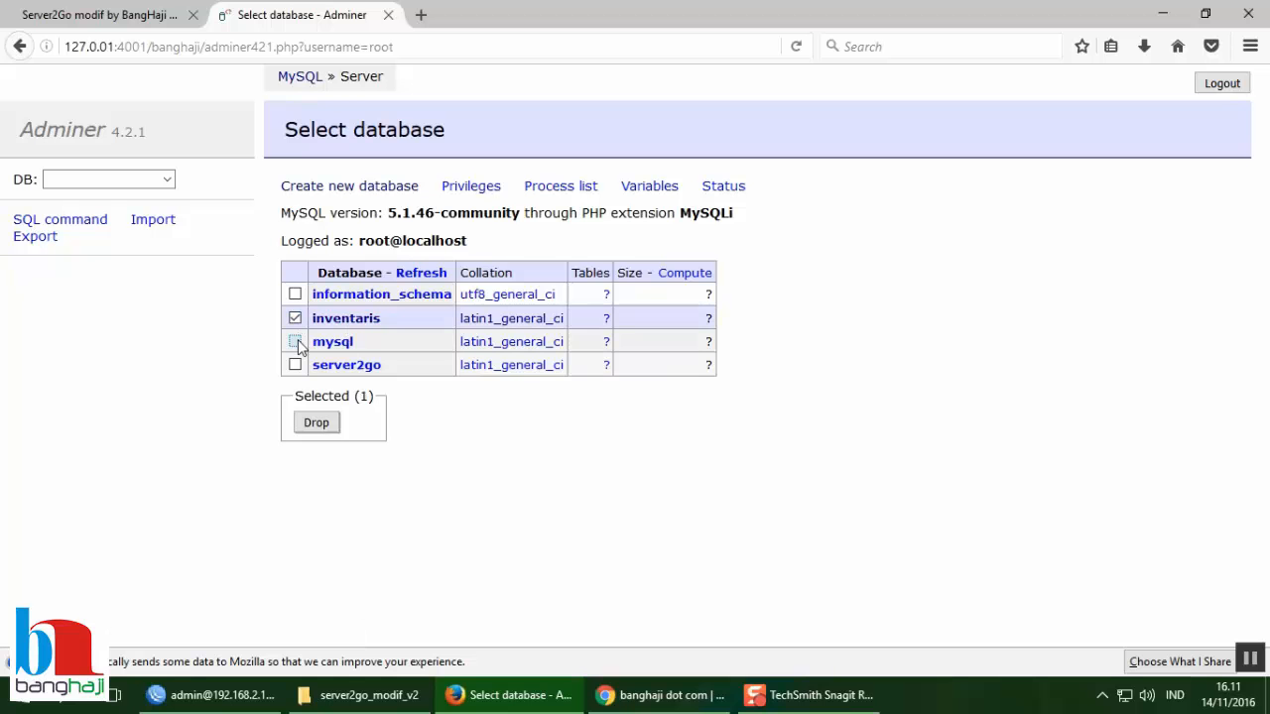
{"action": "left_click", "coordinate": [295, 341]}
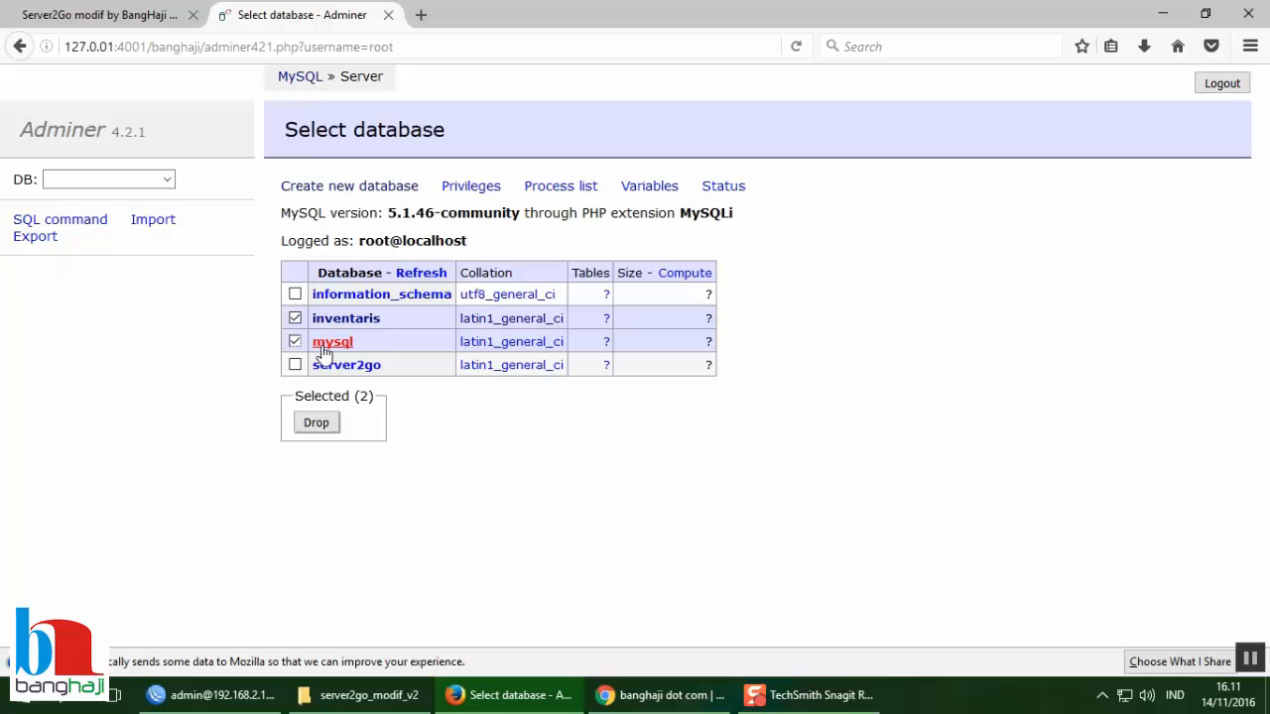
{"action": "left_click", "coordinate": [318, 424]}
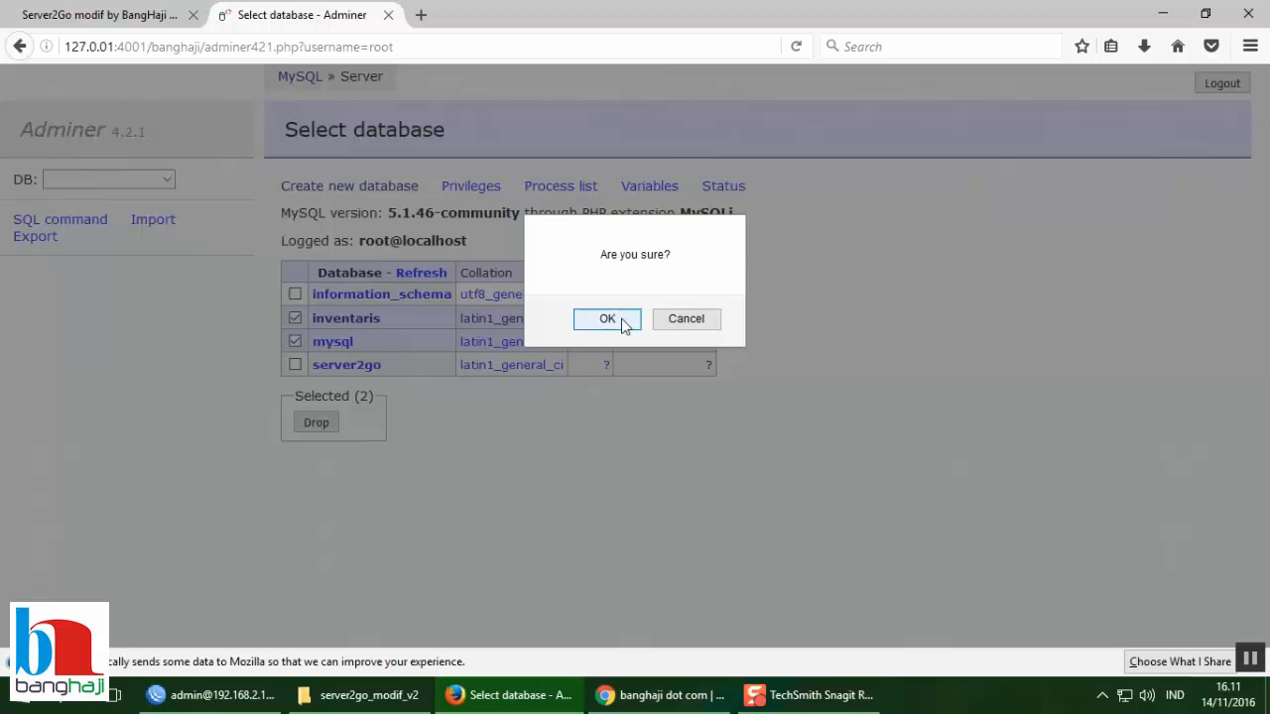
{"action": "left_click", "coordinate": [707, 322]}
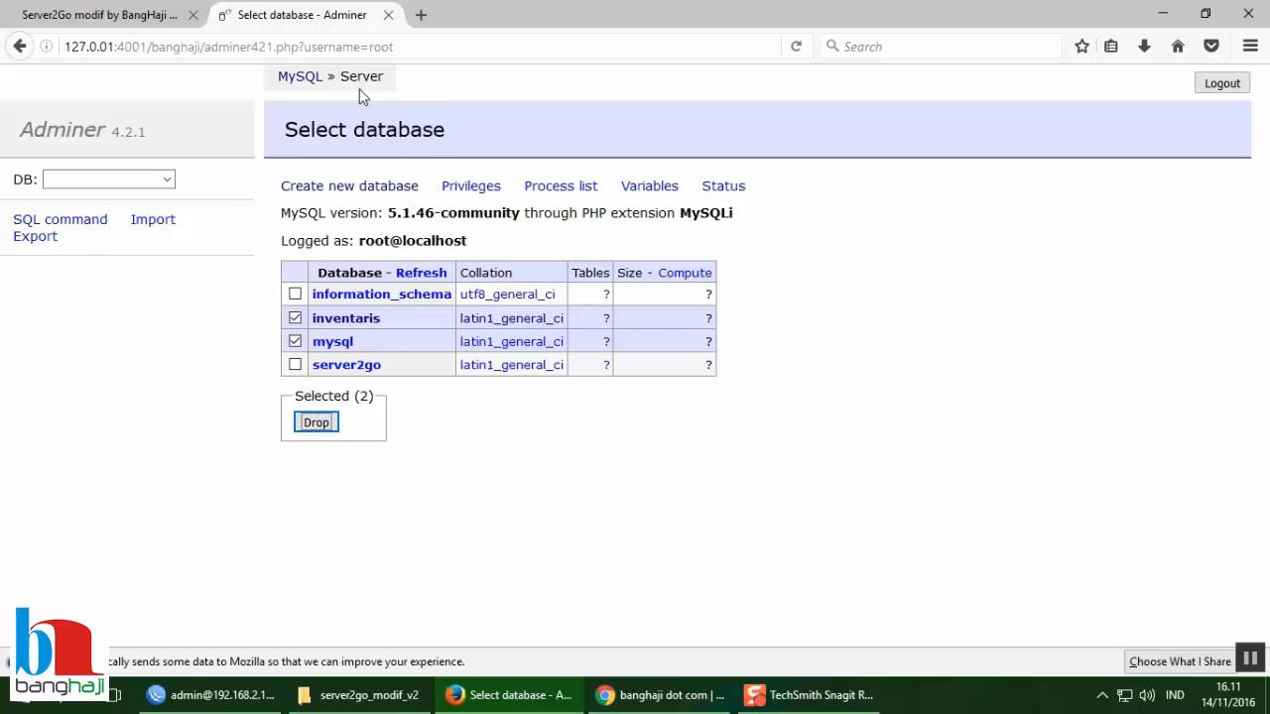
{"action": "left_click", "coordinate": [342, 318]}
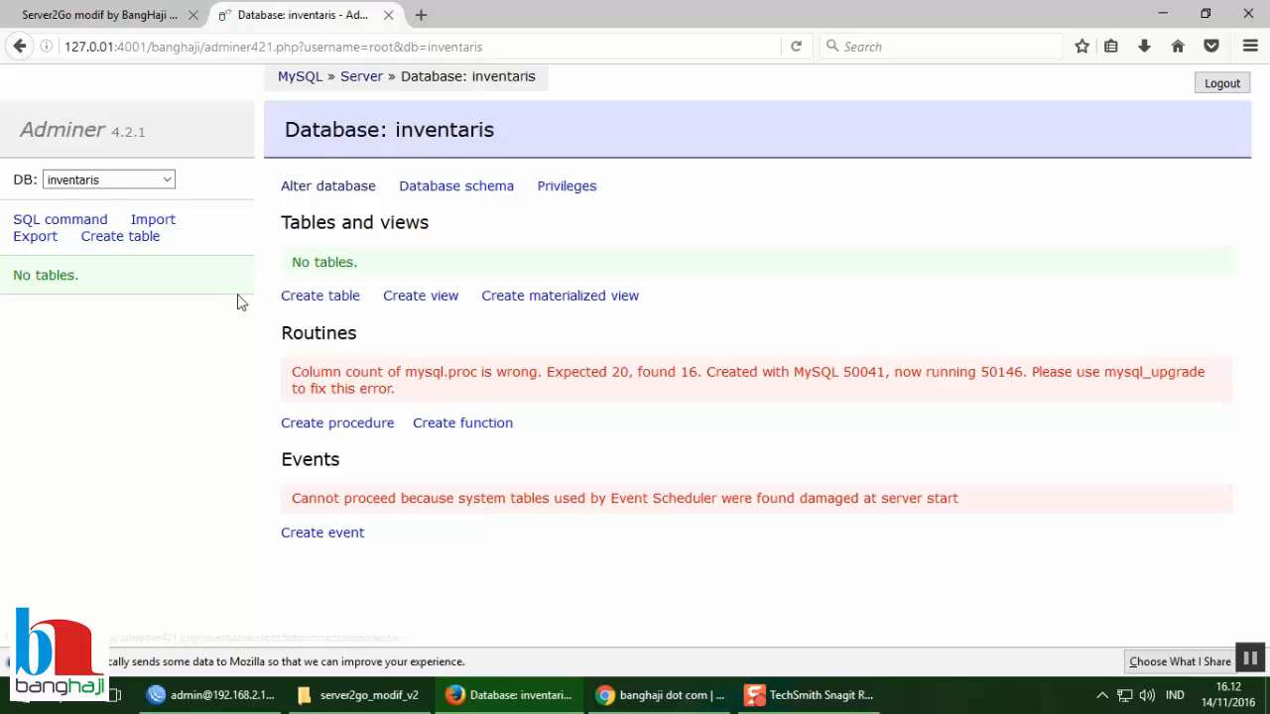
Step: Start a table named ruangan with the default engine and comments enabled
{"action": "left_click", "coordinate": [317, 297]}
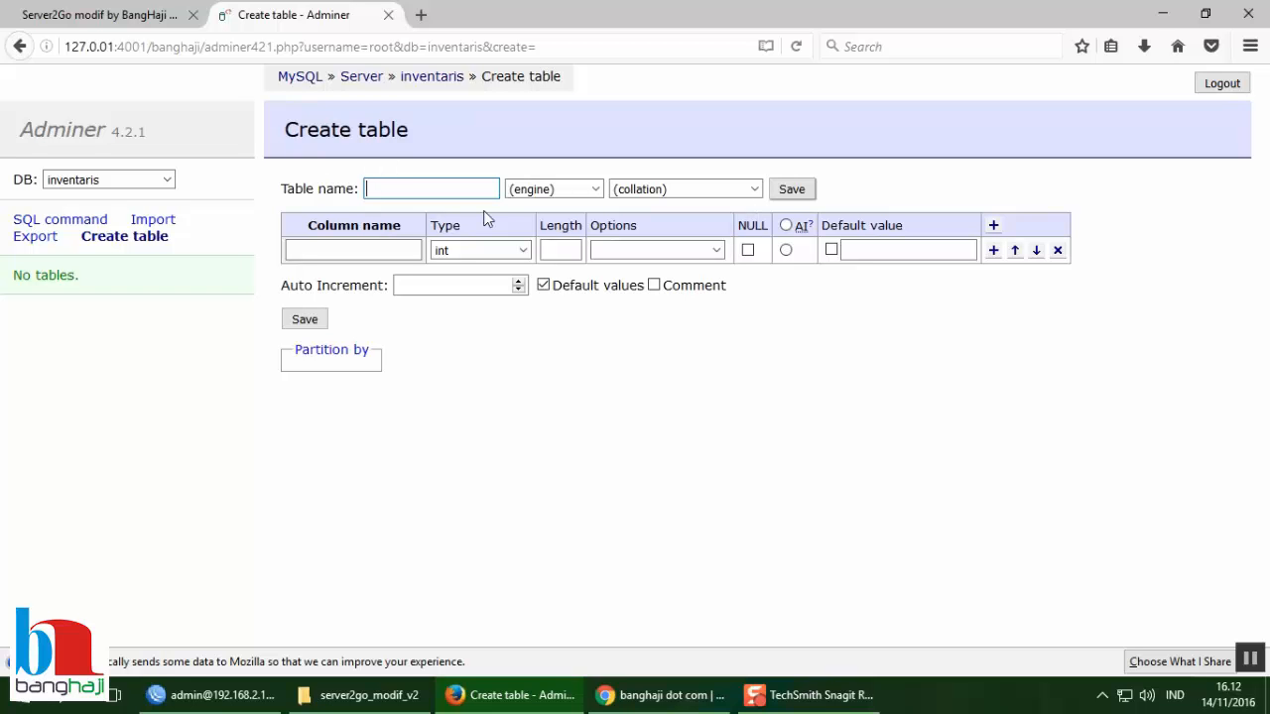
{"action": "type", "text": "ruangan"}
{"action": "left_click", "coordinate": [594, 188]}
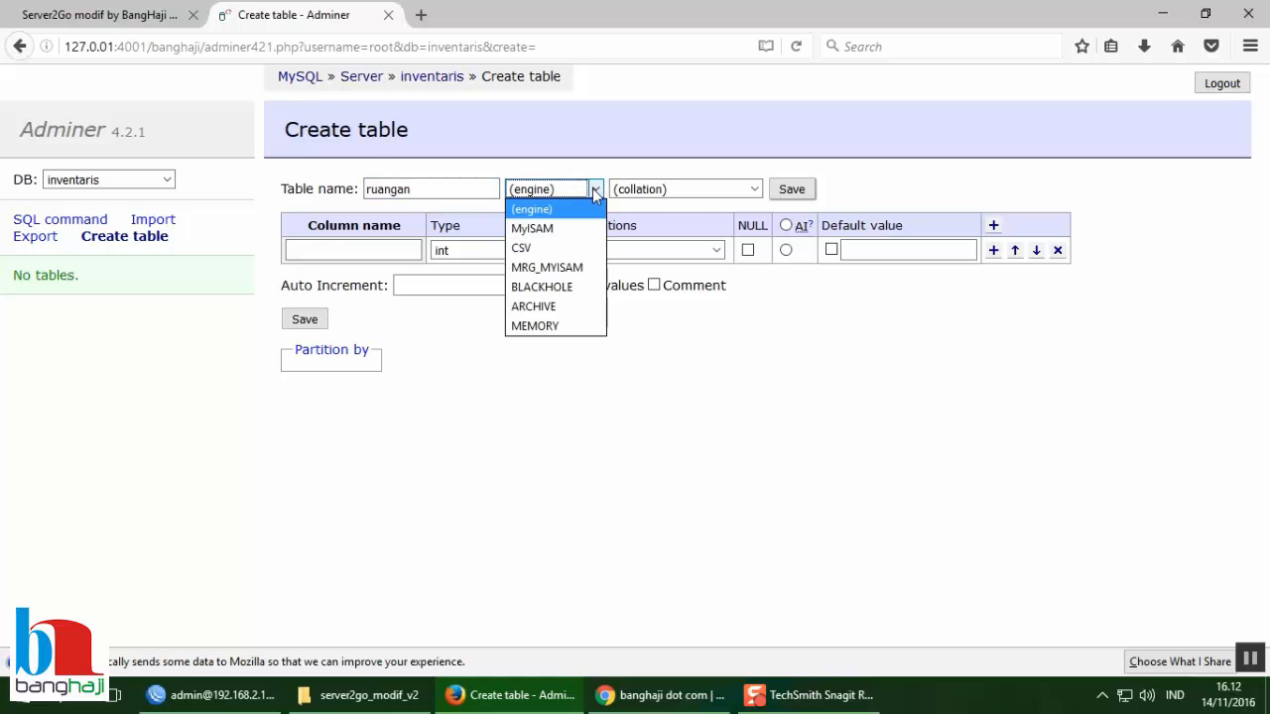
{"action": "left_click", "coordinate": [596, 169]}
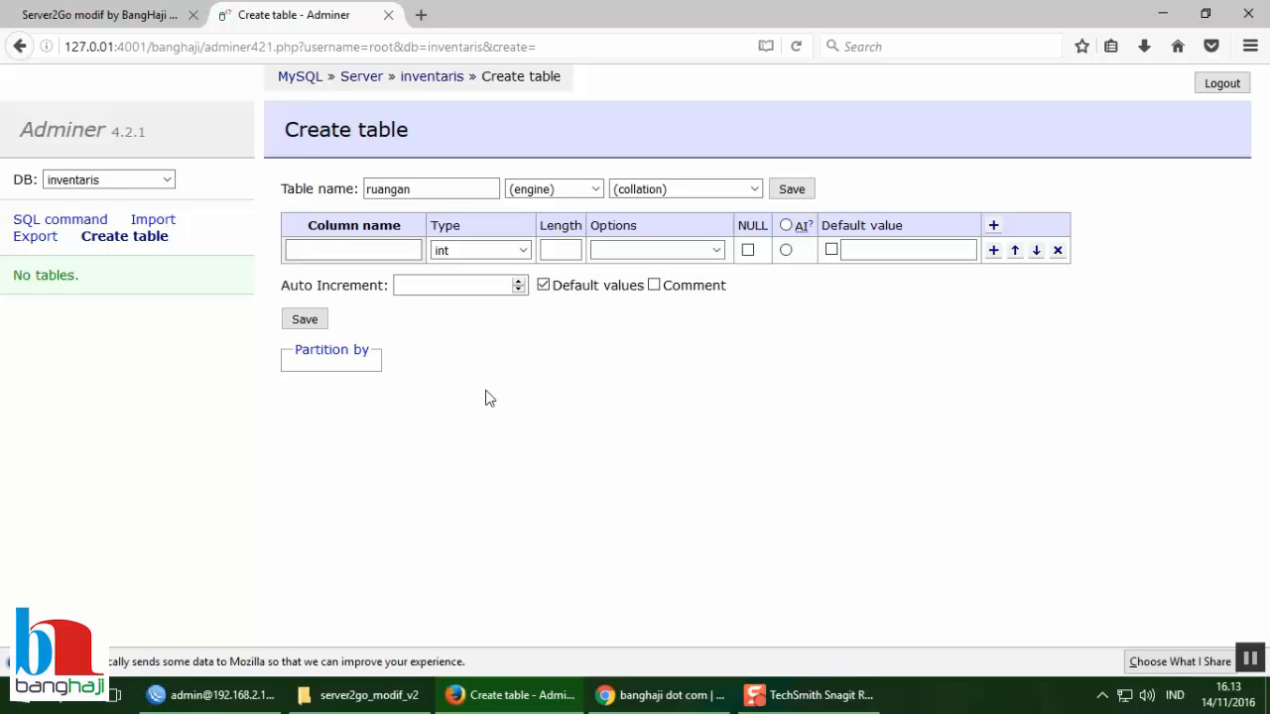
{"action": "left_click", "coordinate": [340, 254]}
{"action": "left_click", "coordinate": [654, 286]}
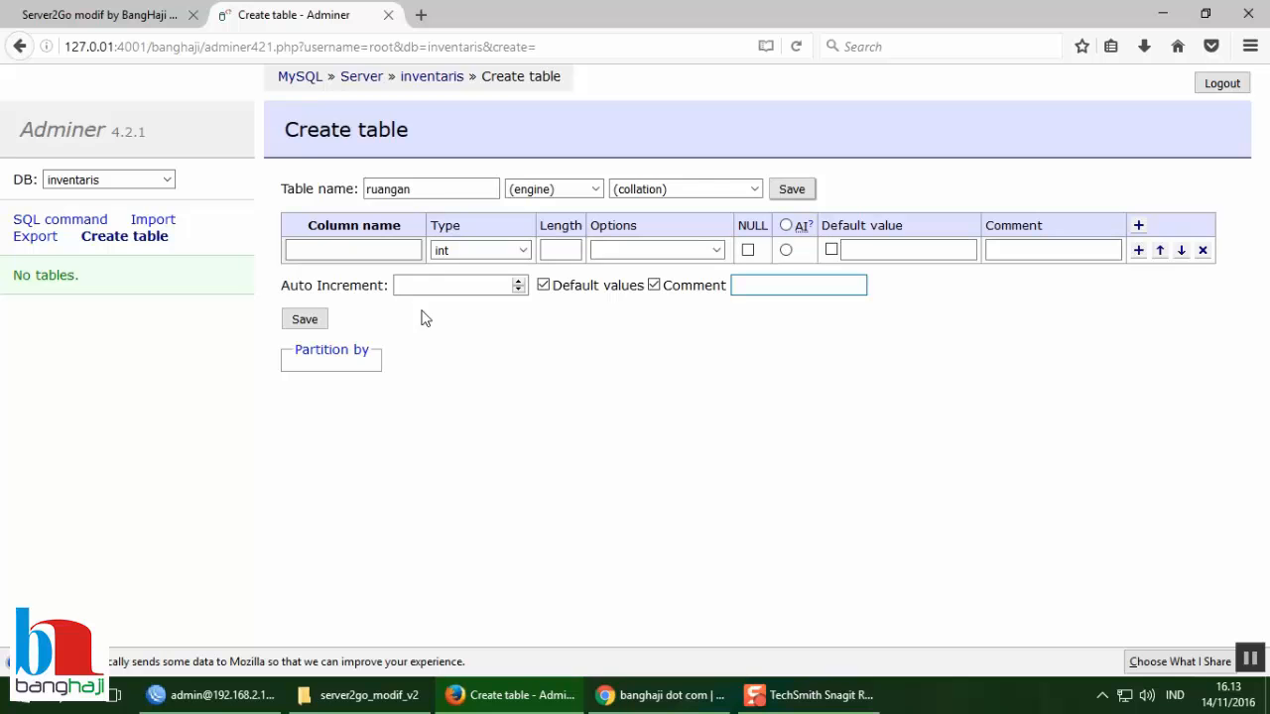
Step: Enter ruangan_id as the first column's name
{"action": "left_click", "coordinate": [353, 251]}
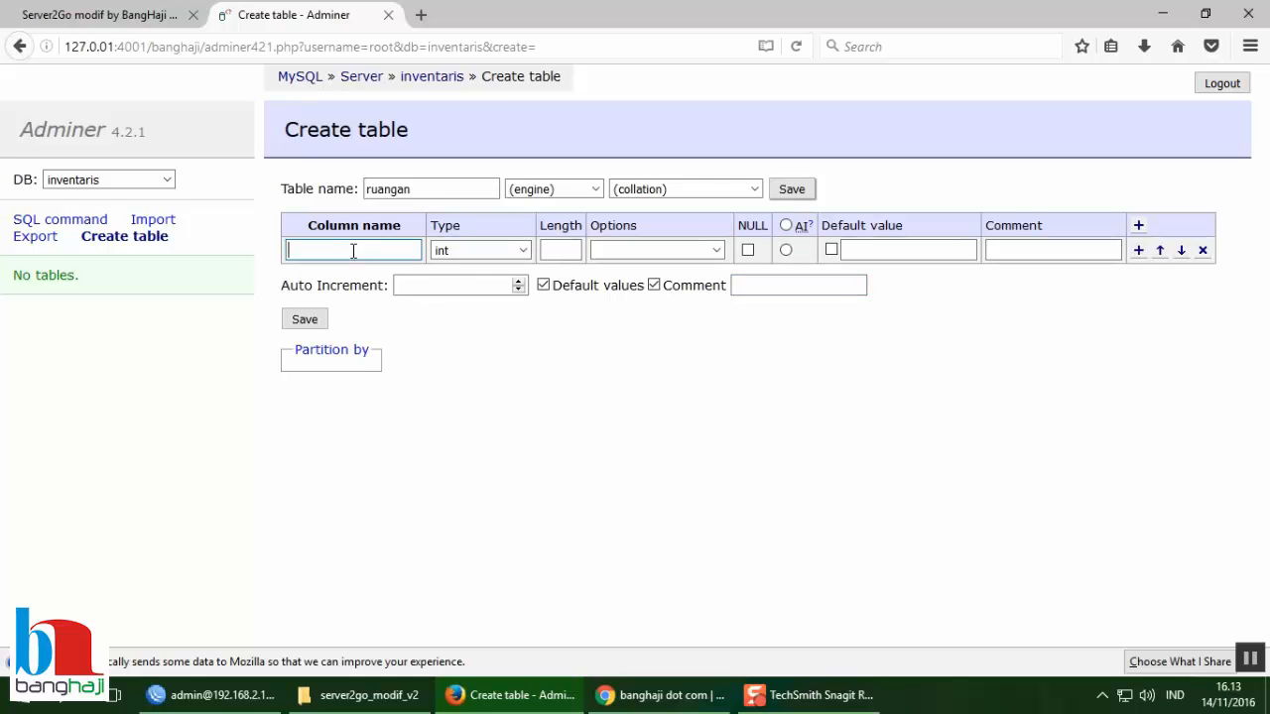
{"action": "type", "text": "ruangan"}
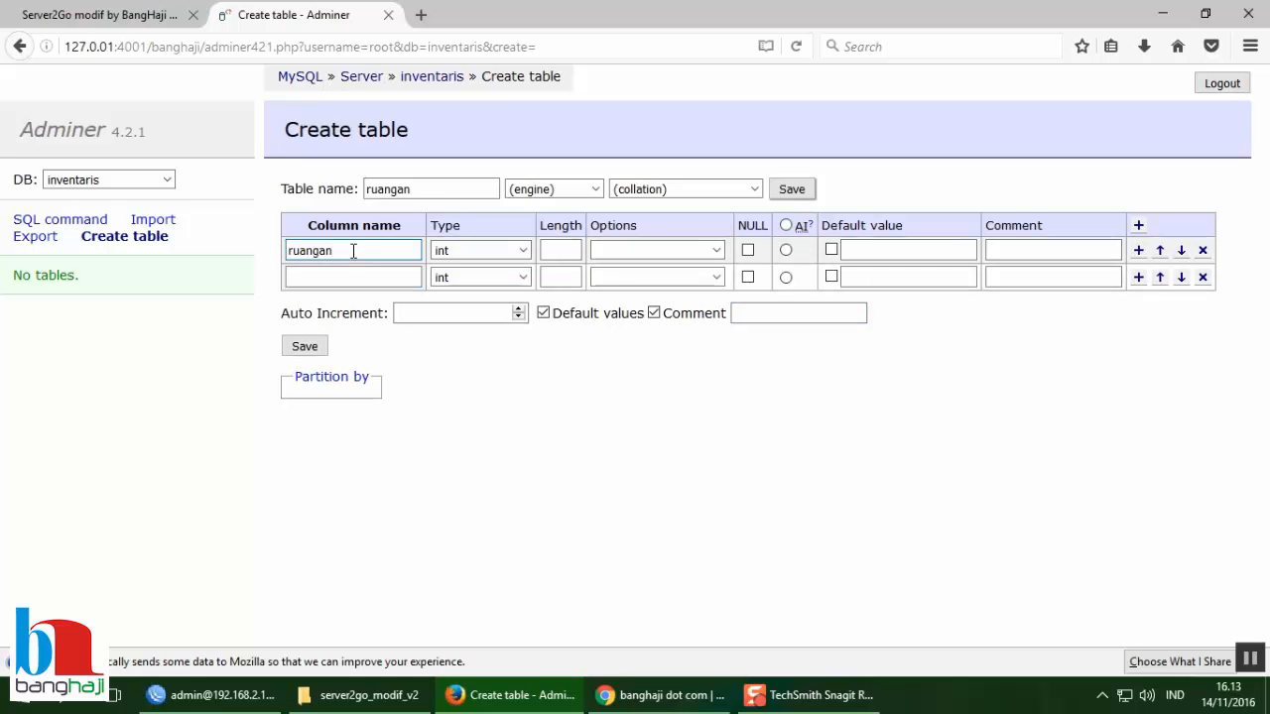
{"action": "type", "text": "_id"}
{"action": "left_click", "coordinate": [440, 188]}
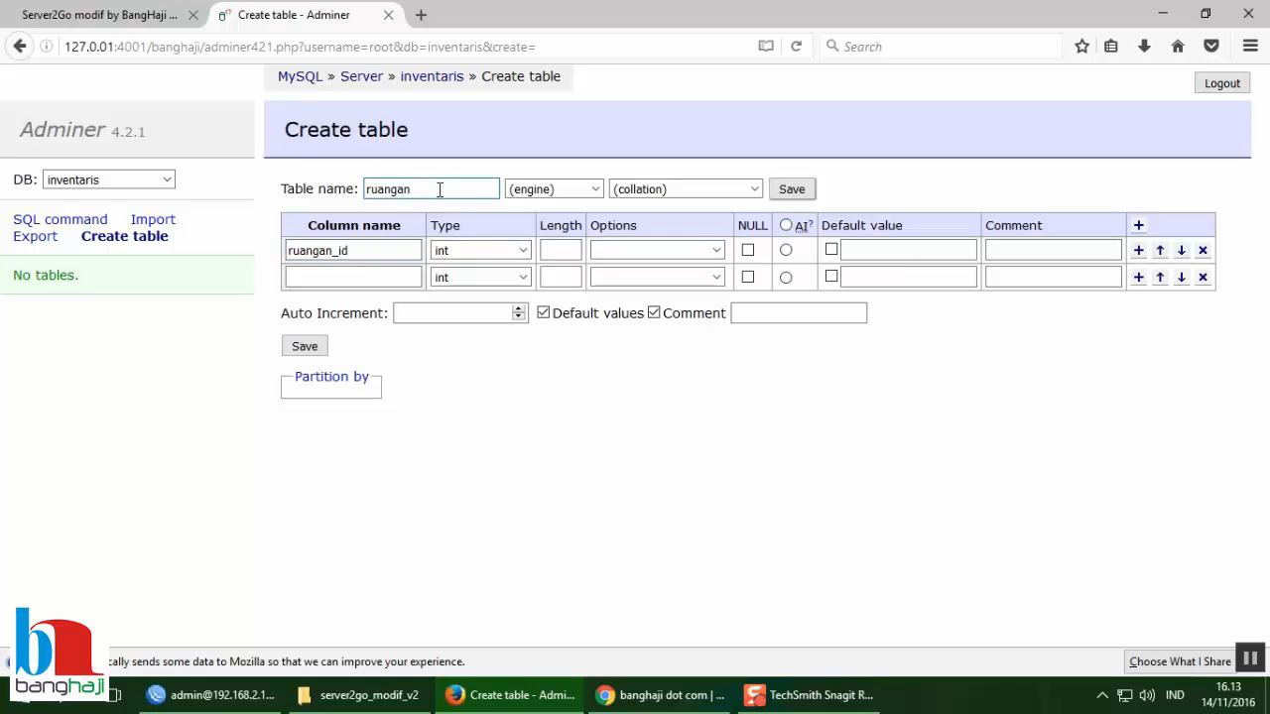
{"action": "left_click", "coordinate": [373, 252]}
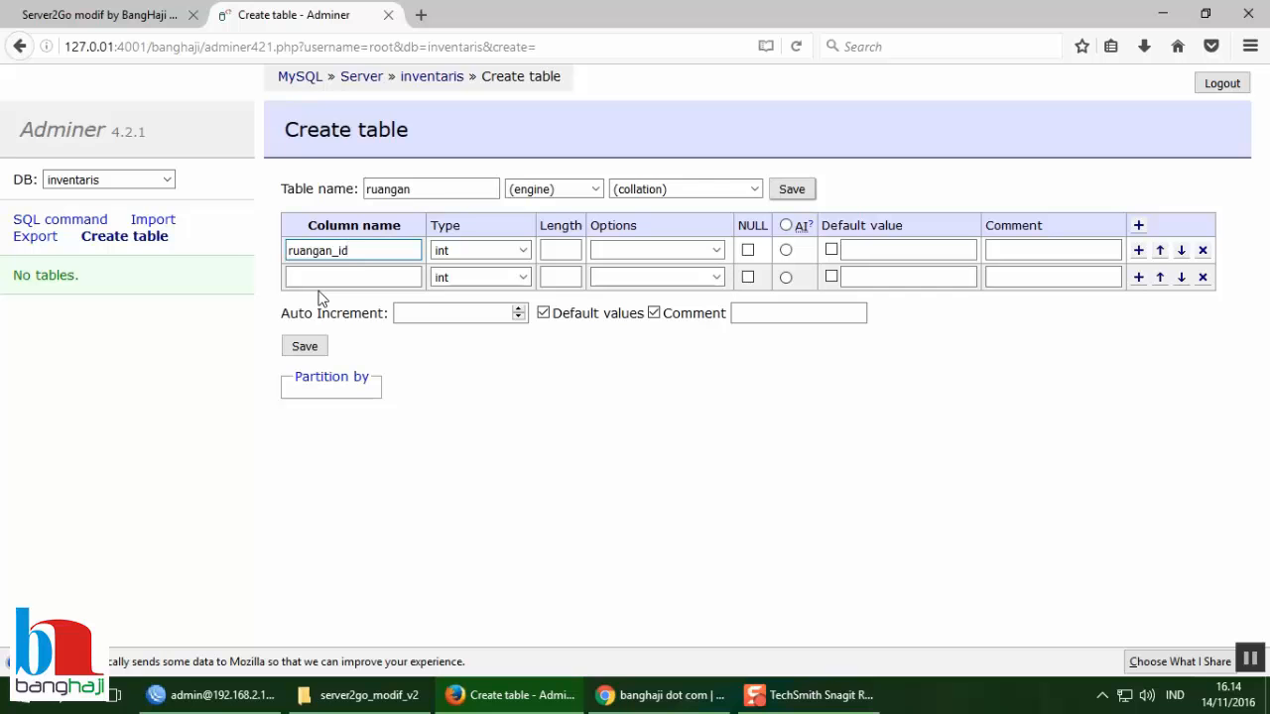
{"action": "left_click_drag", "start_coordinate": [338, 250], "coordinate": [238, 252]}
{"action": "key", "text": "BackSpace"}
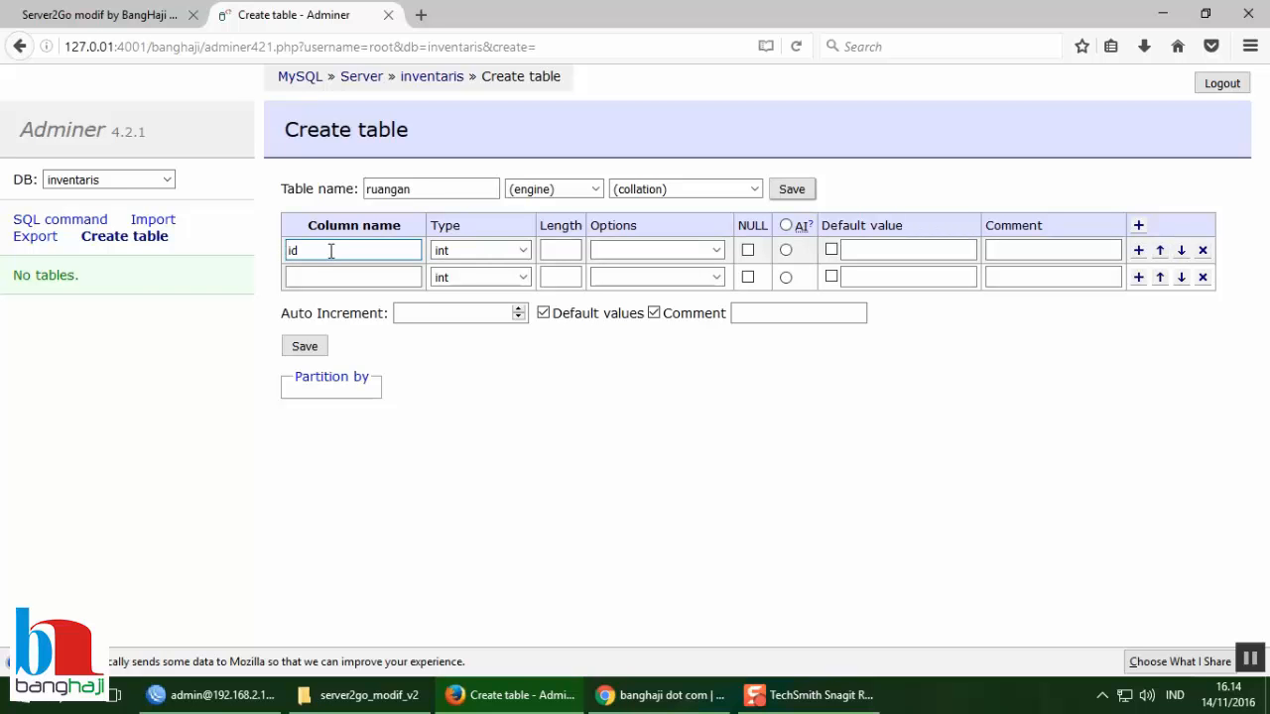
{"action": "key", "text": "ctrl+z"}
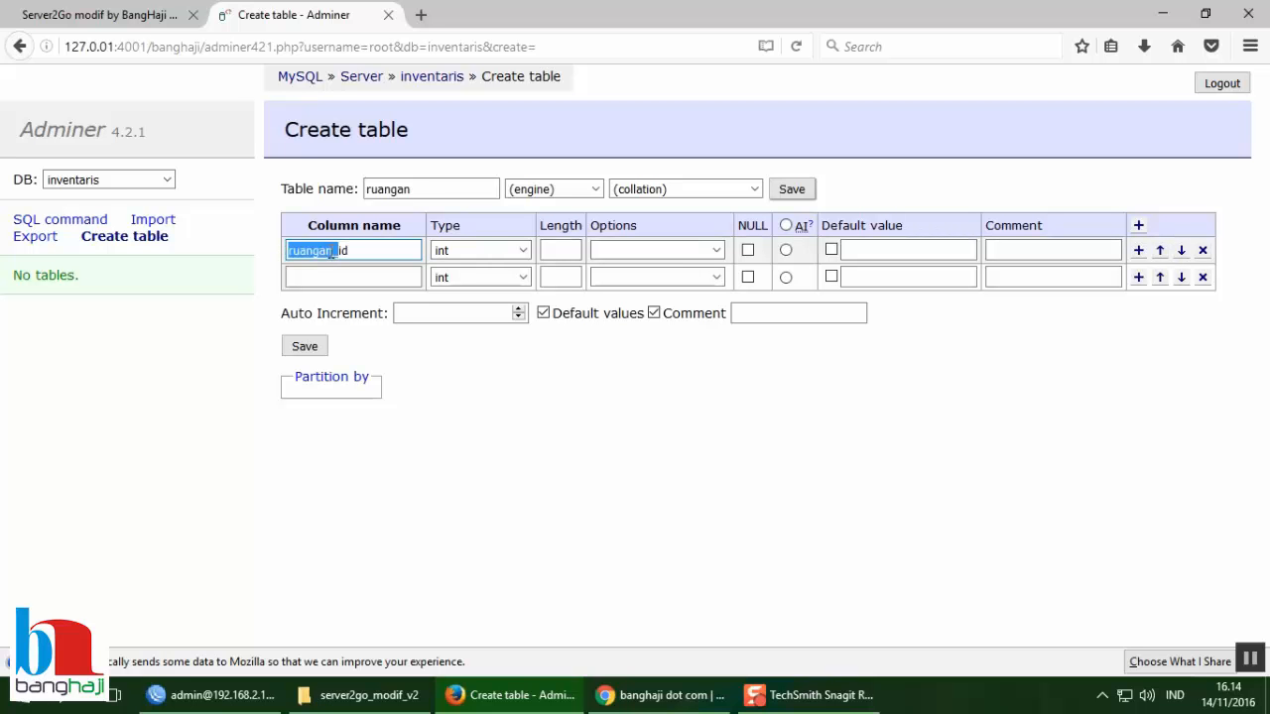
{"action": "key", "text": "End"}
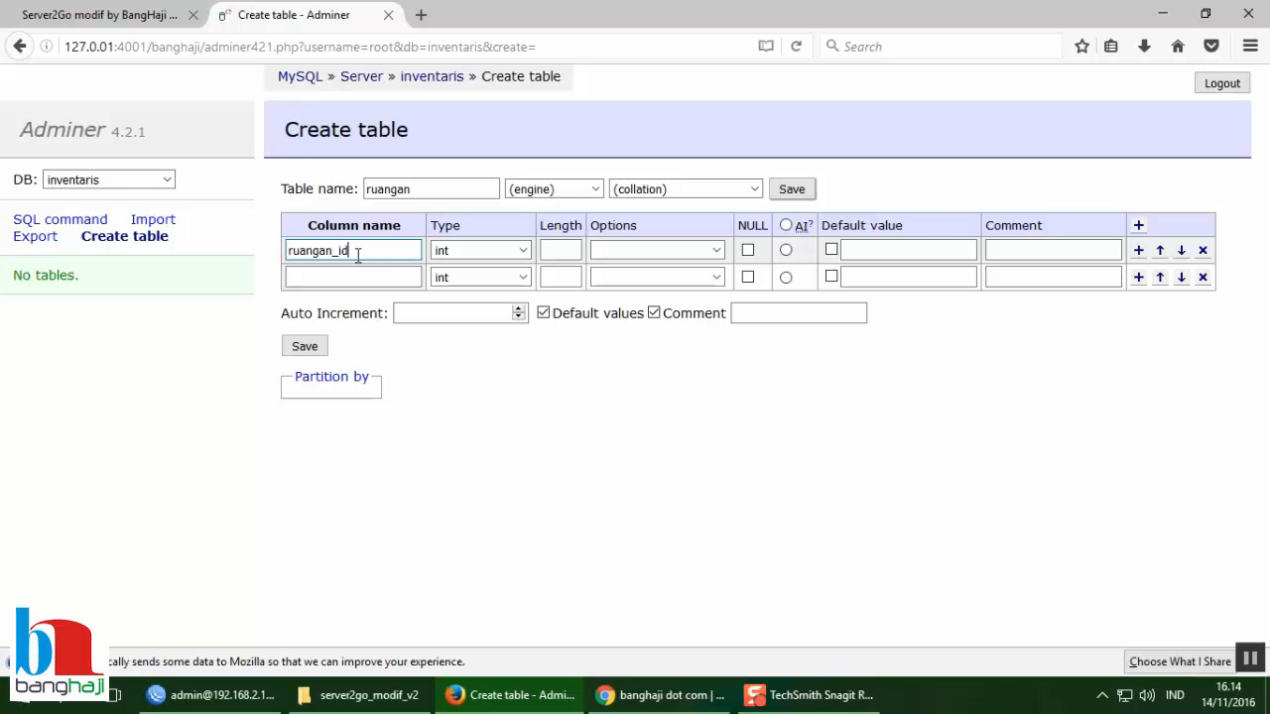
{"action": "key", "text": "Tab"}
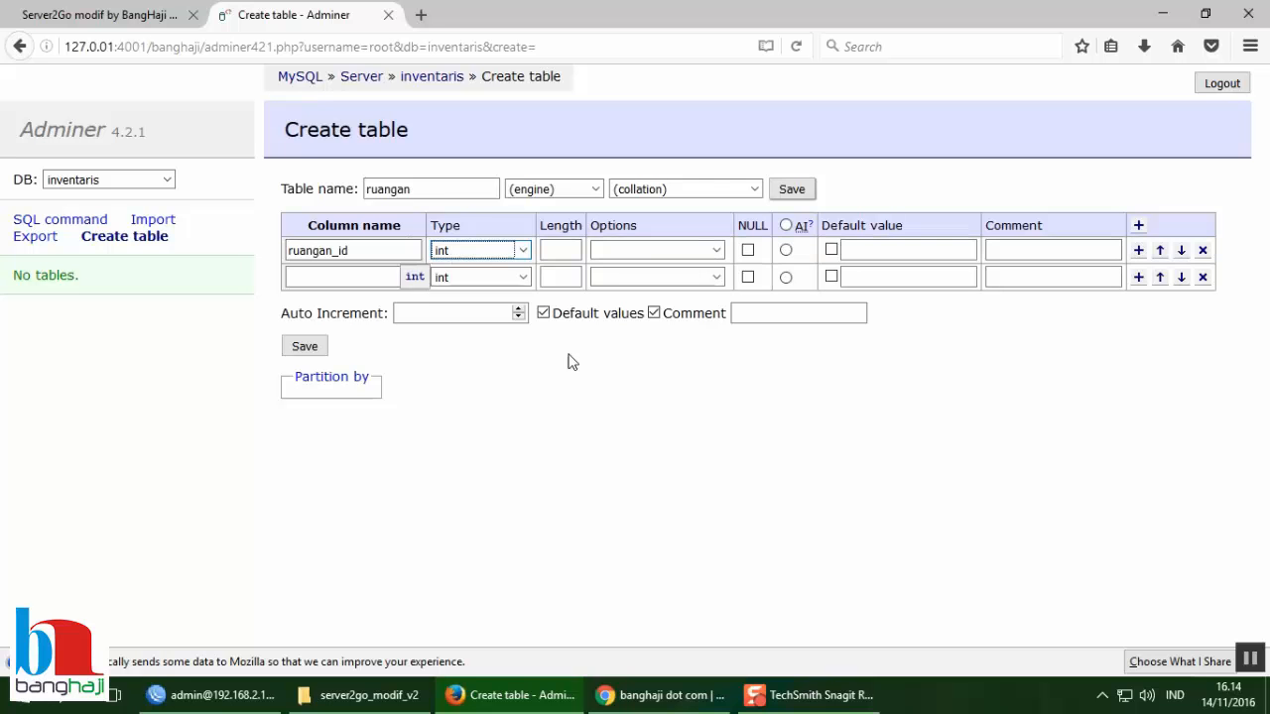
Step: Give ruangan_id length 3 and make it auto-increment
{"action": "key", "text": "Tab"}
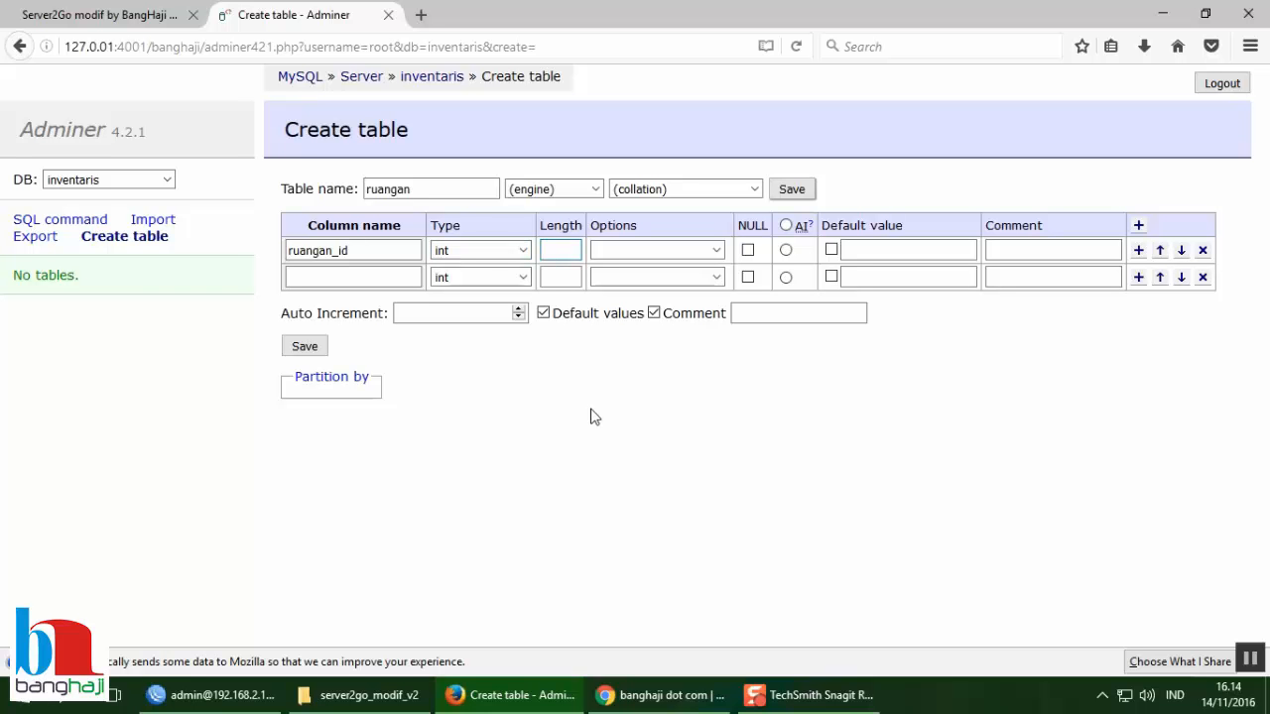
{"action": "type", "text": "3"}
{"action": "key", "text": "Tab"}
{"action": "key", "text": "Tab"}
{"action": "left_click", "coordinate": [786, 250]}
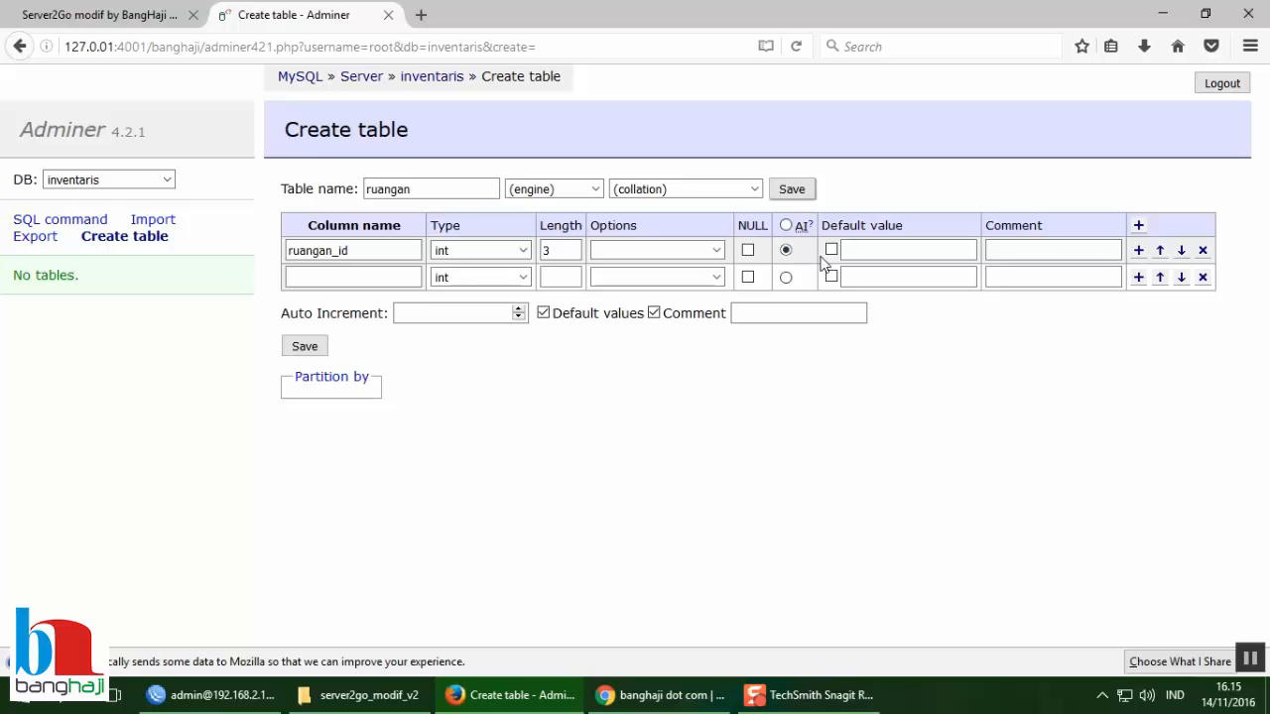
Step: Comment the ruangan_id column as 'ID Ruangan (PK)'
{"action": "left_click", "coordinate": [859, 251]}
{"action": "left_click", "coordinate": [995, 252]}
{"action": "left_click", "coordinate": [1011, 255]}
{"action": "type", "text": "ID "}
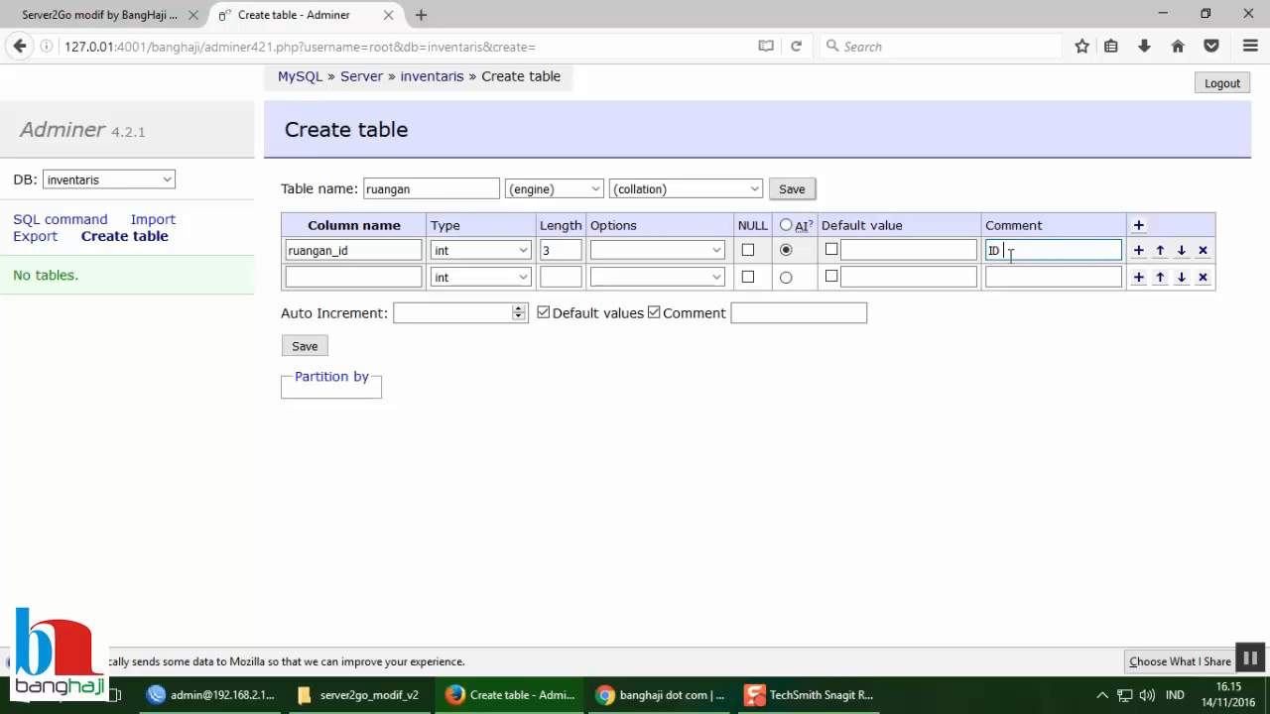
{"action": "type", "text": "Ruangan (PK)"}
Step: Add column ruangan_nama as varchar length 30, commented 'Nama Ruangan'
{"action": "left_click", "coordinate": [313, 278]}
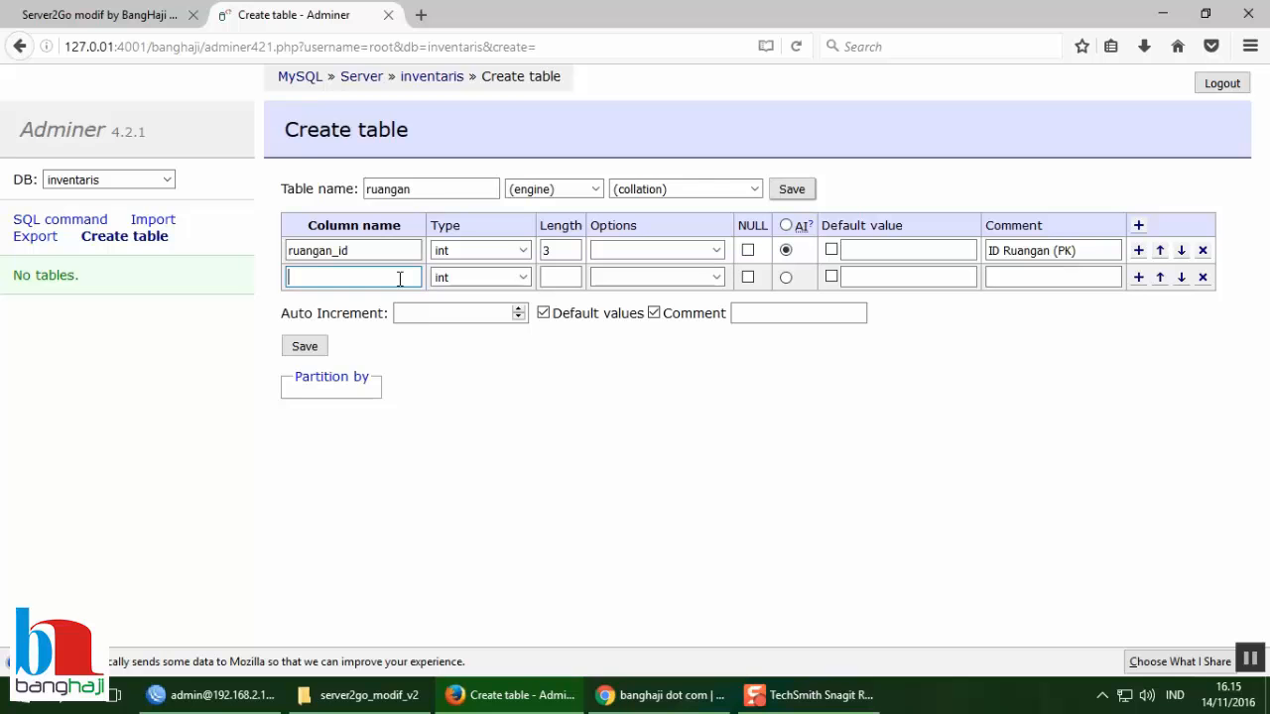
{"action": "type", "text": "ruangan_nama"}
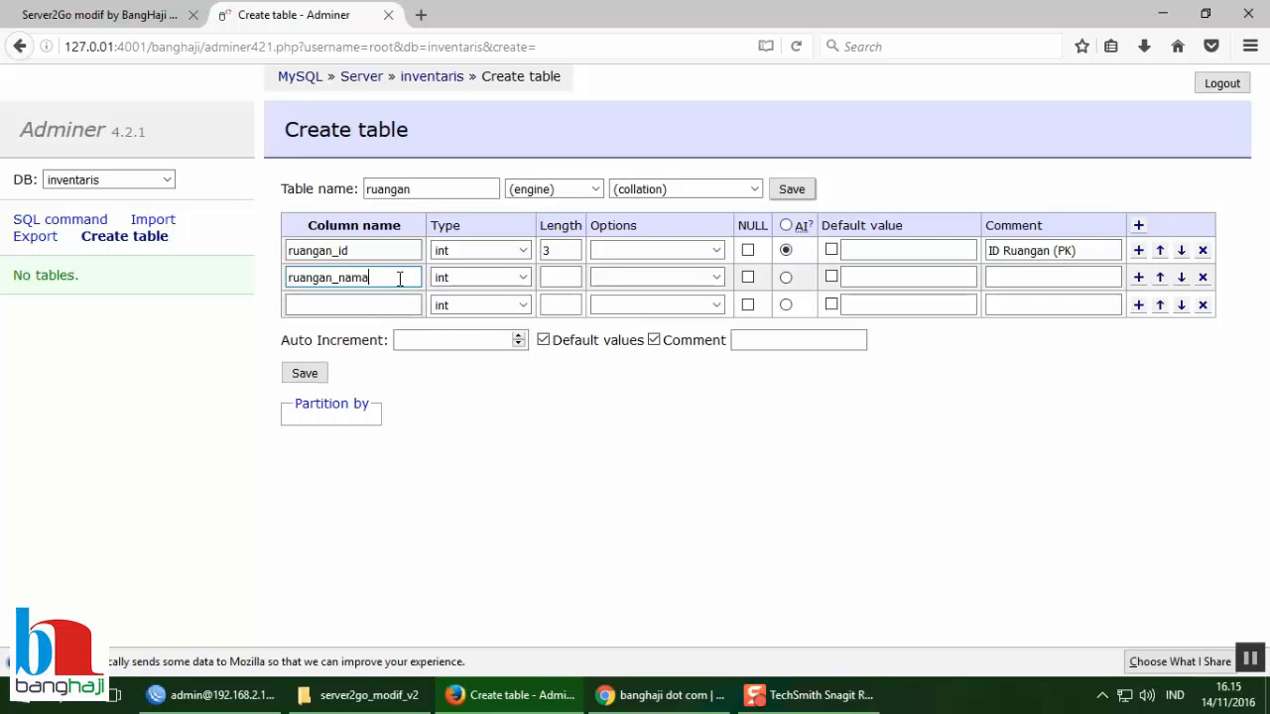
{"action": "key", "text": "Tab"}
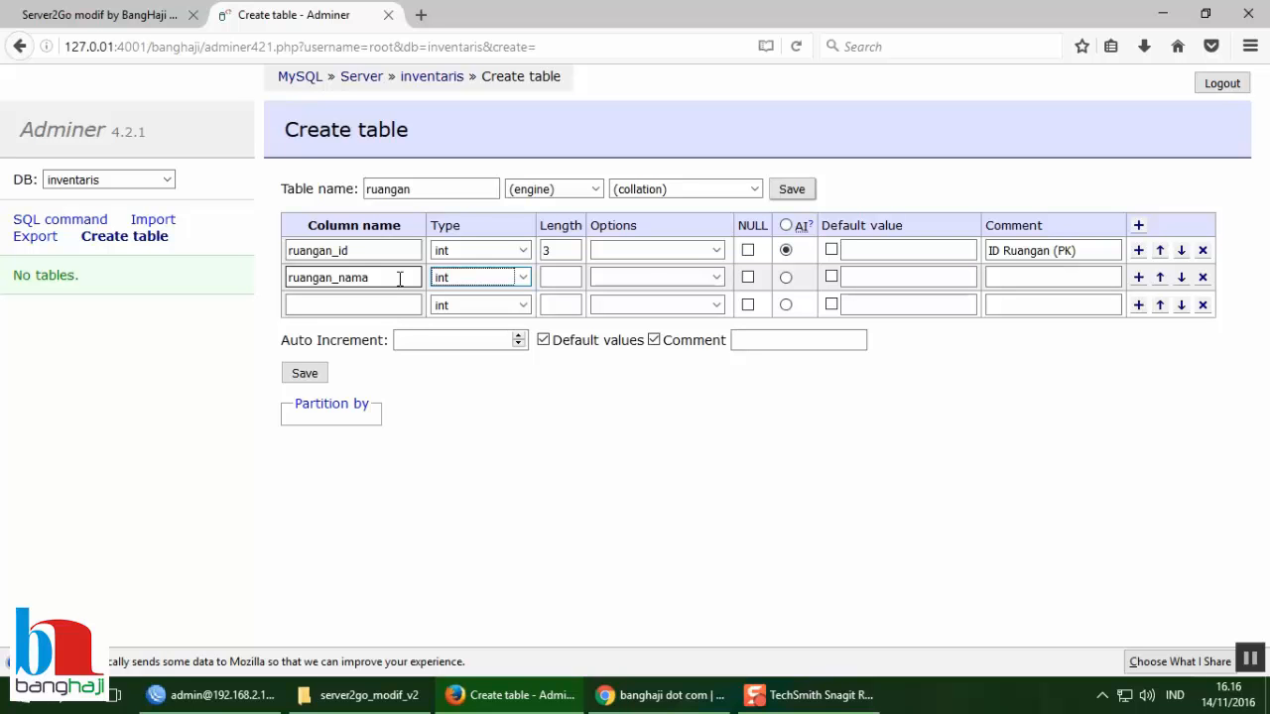
{"action": "key", "text": "v"}
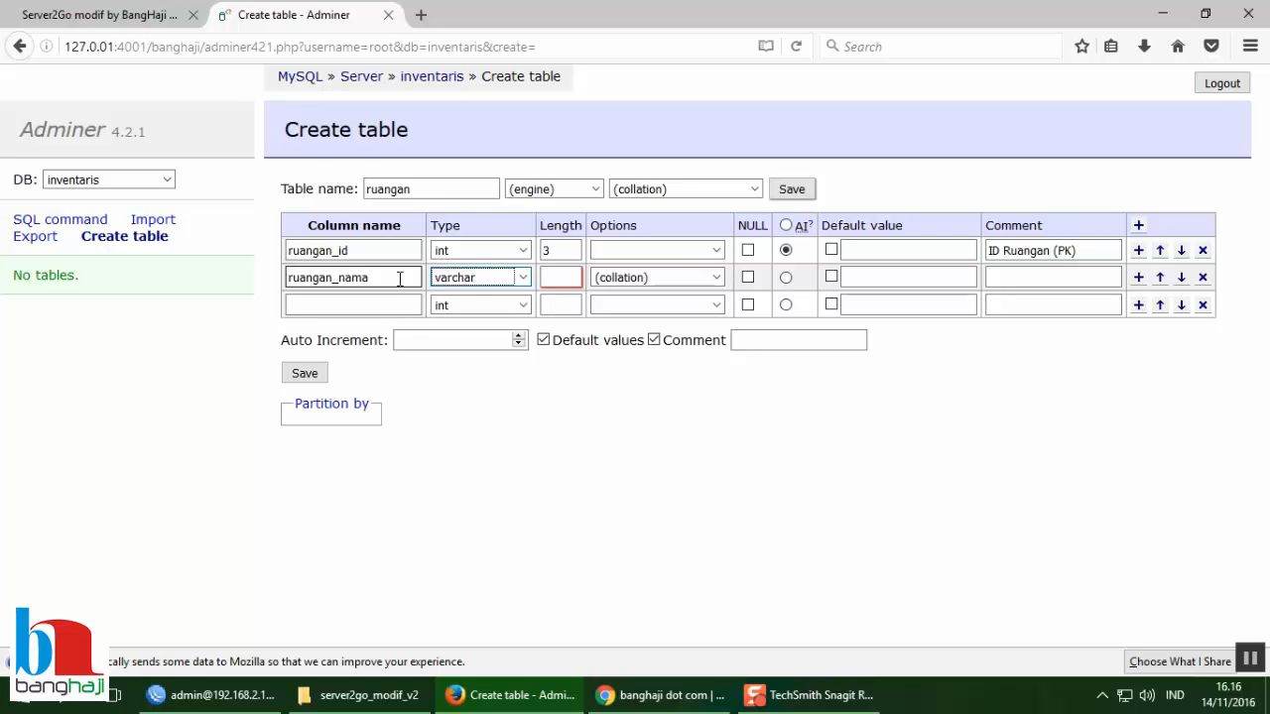
{"action": "left_click", "coordinate": [523, 278]}
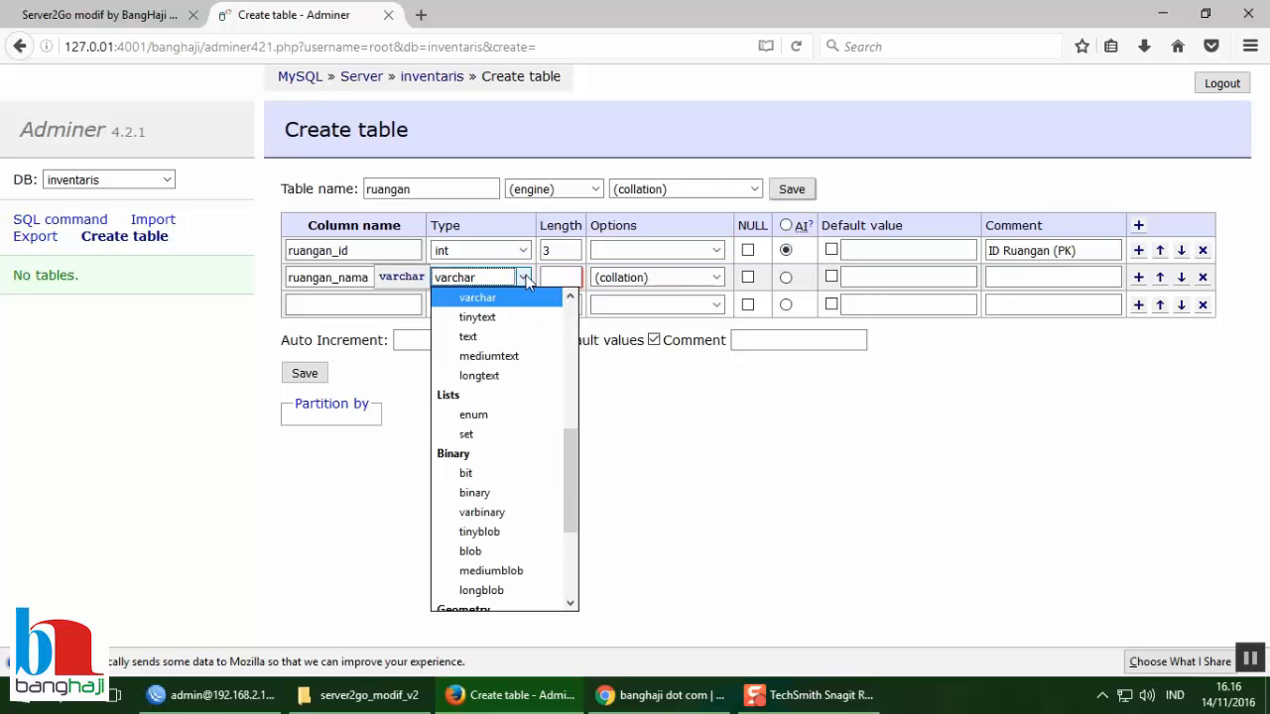
{"action": "left_click", "coordinate": [556, 278]}
{"action": "left_click", "coordinate": [558, 277]}
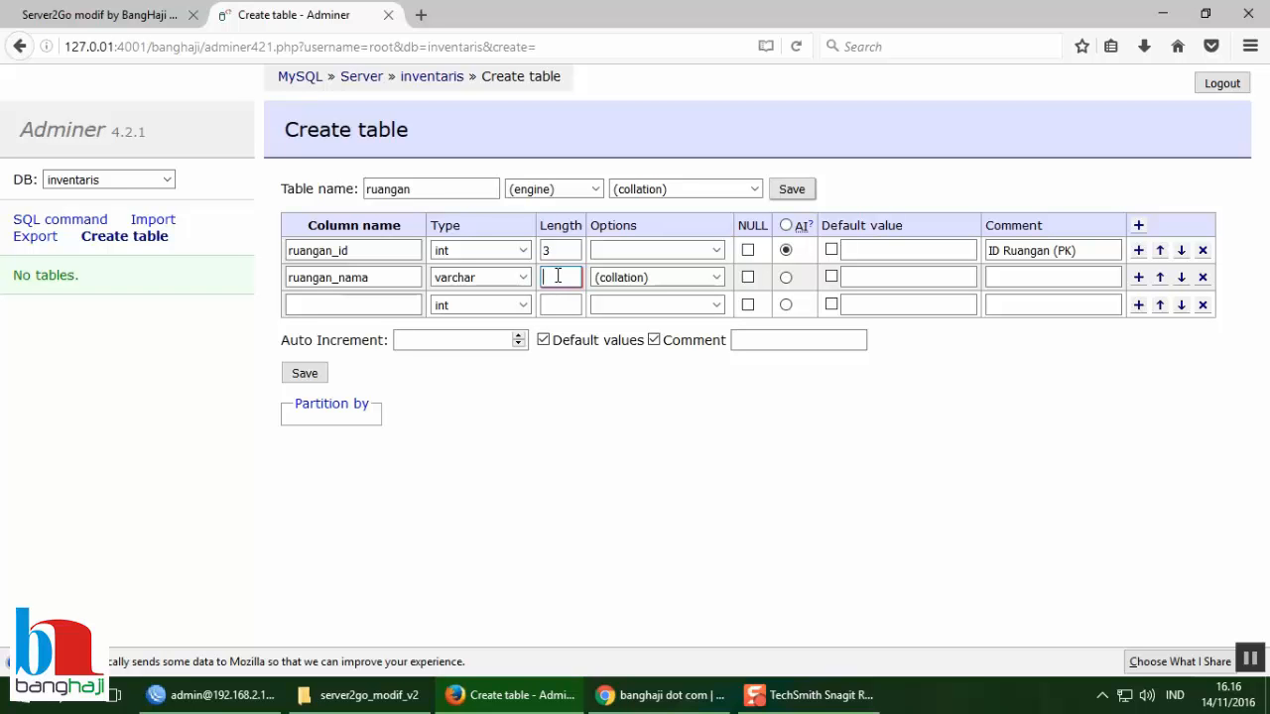
{"action": "type", "text": "30"}
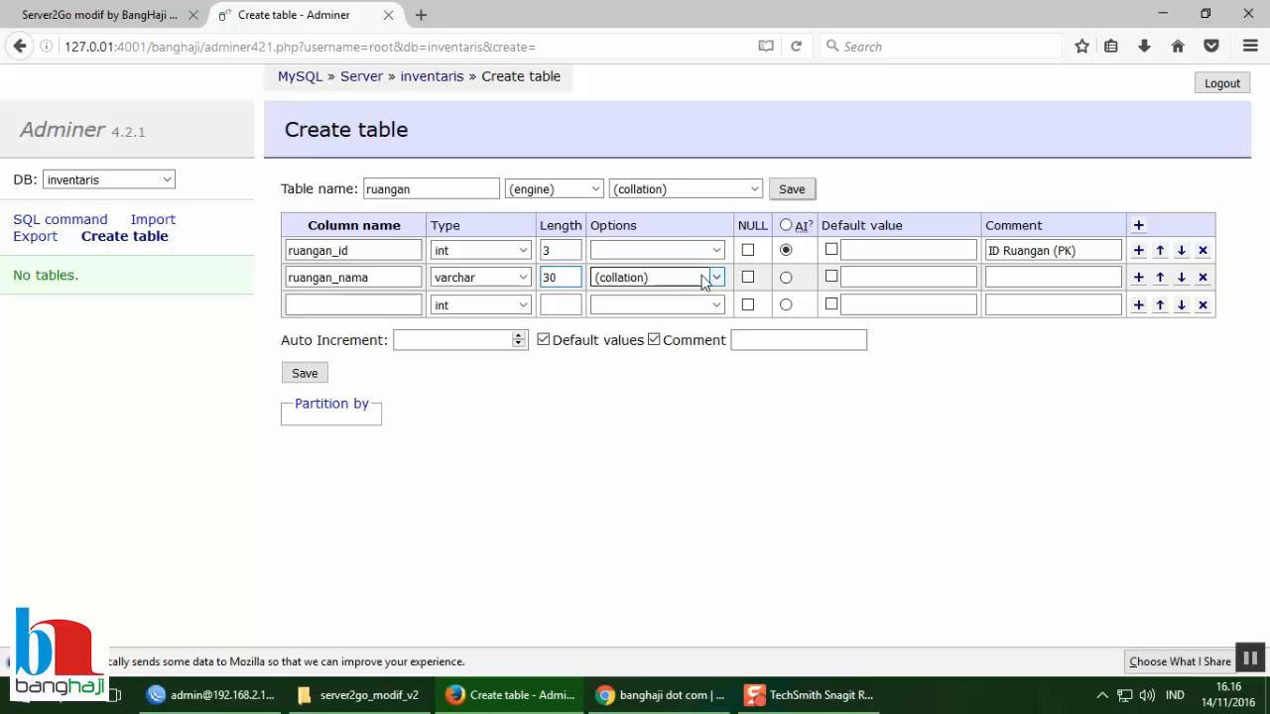
{"action": "left_click", "coordinate": [867, 277]}
{"action": "left_click", "coordinate": [1028, 279]}
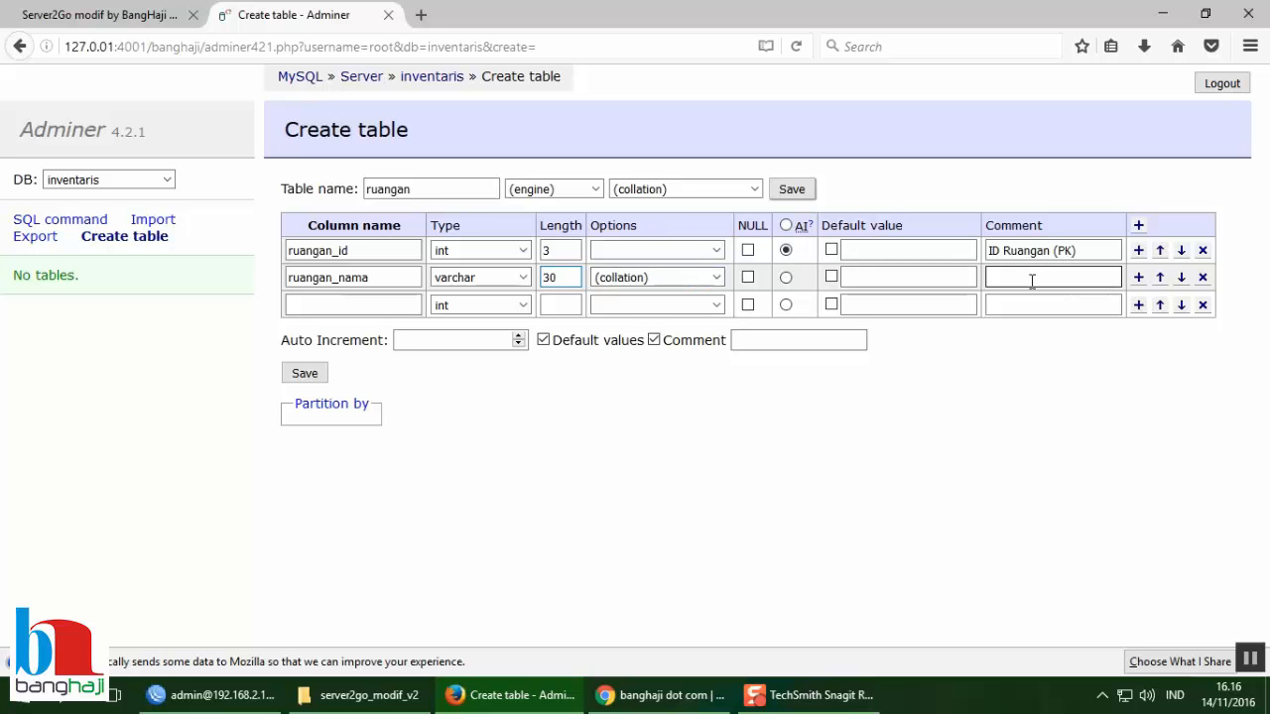
{"action": "type", "text": "Nama Ruangan"}
Step: Add a third column named ruangan_status of type enum with allowed values 0 and 1
{"action": "left_click", "coordinate": [317, 305]}
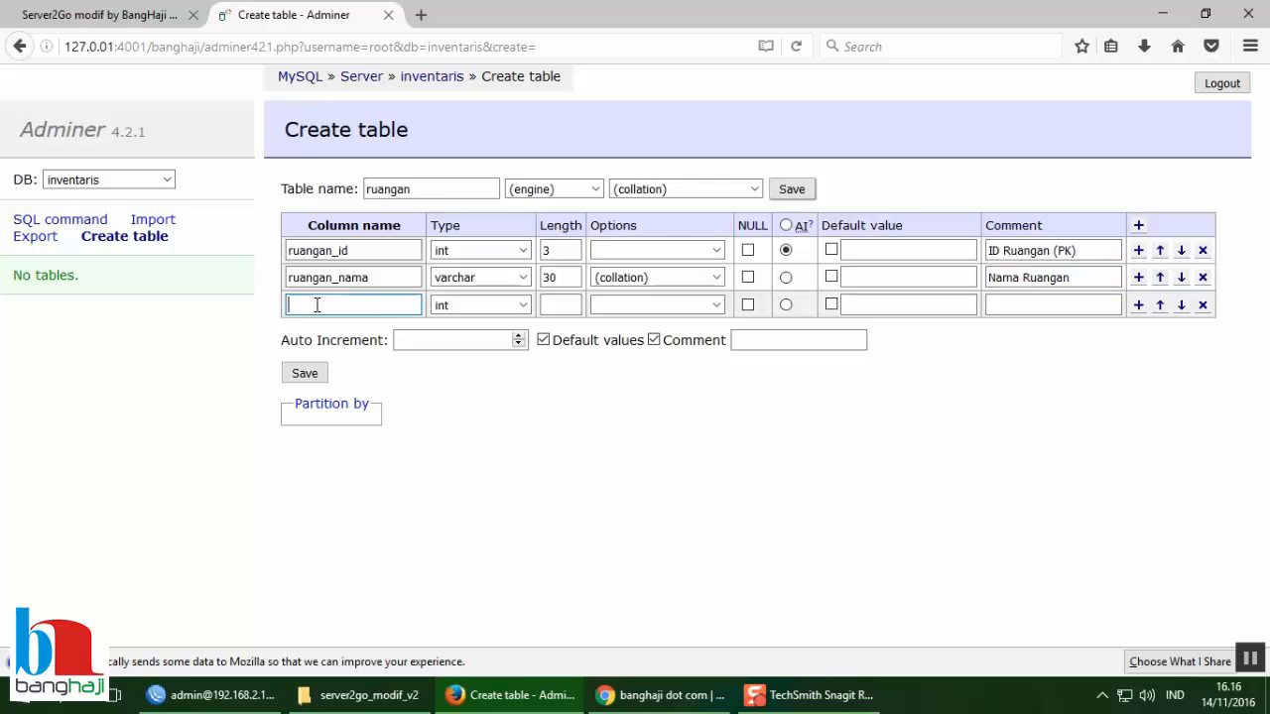
{"action": "type", "text": "ruangan"}
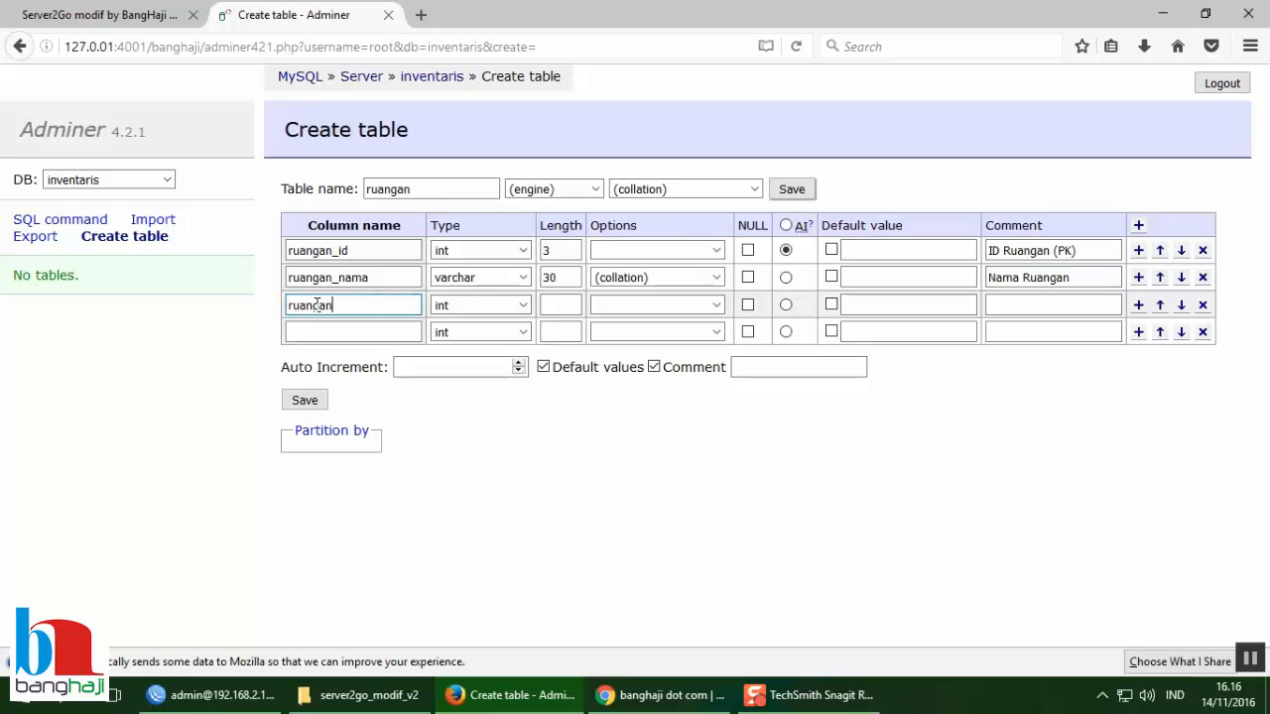
{"action": "type", "text": "_status"}
{"action": "key", "text": "Tab"}
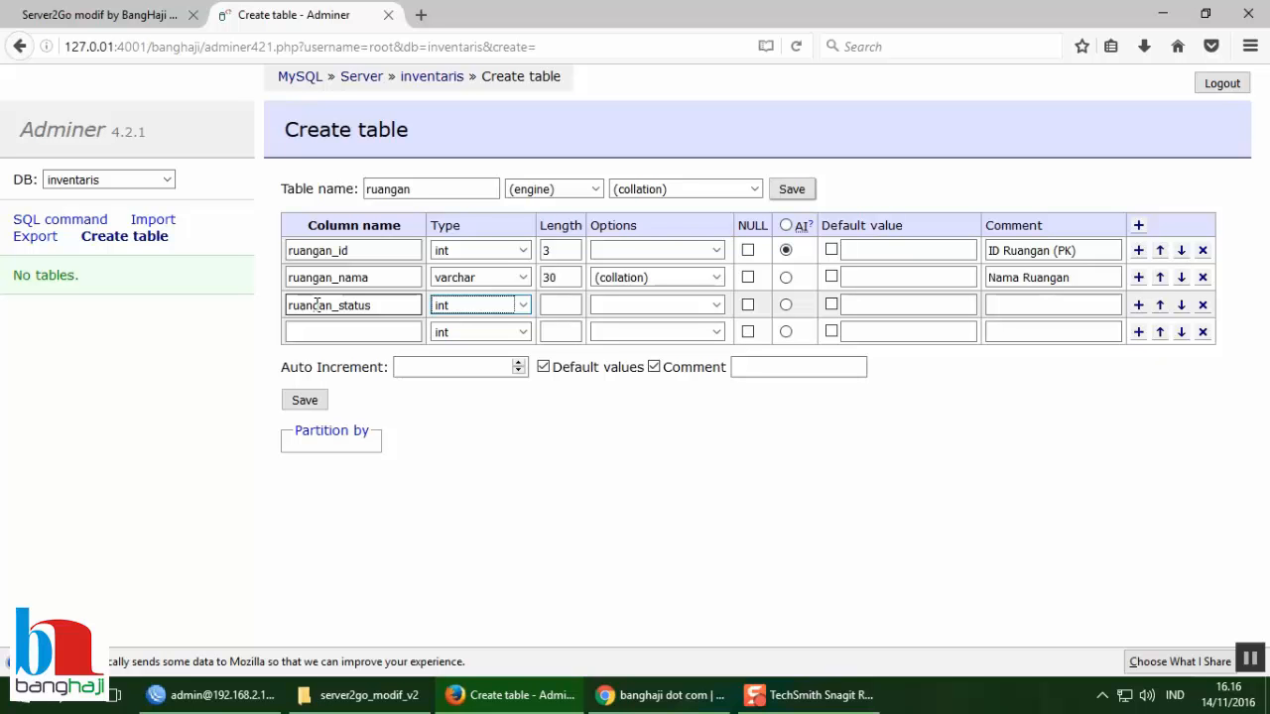
{"action": "key", "text": "e"}
{"action": "key", "text": "Tab"}
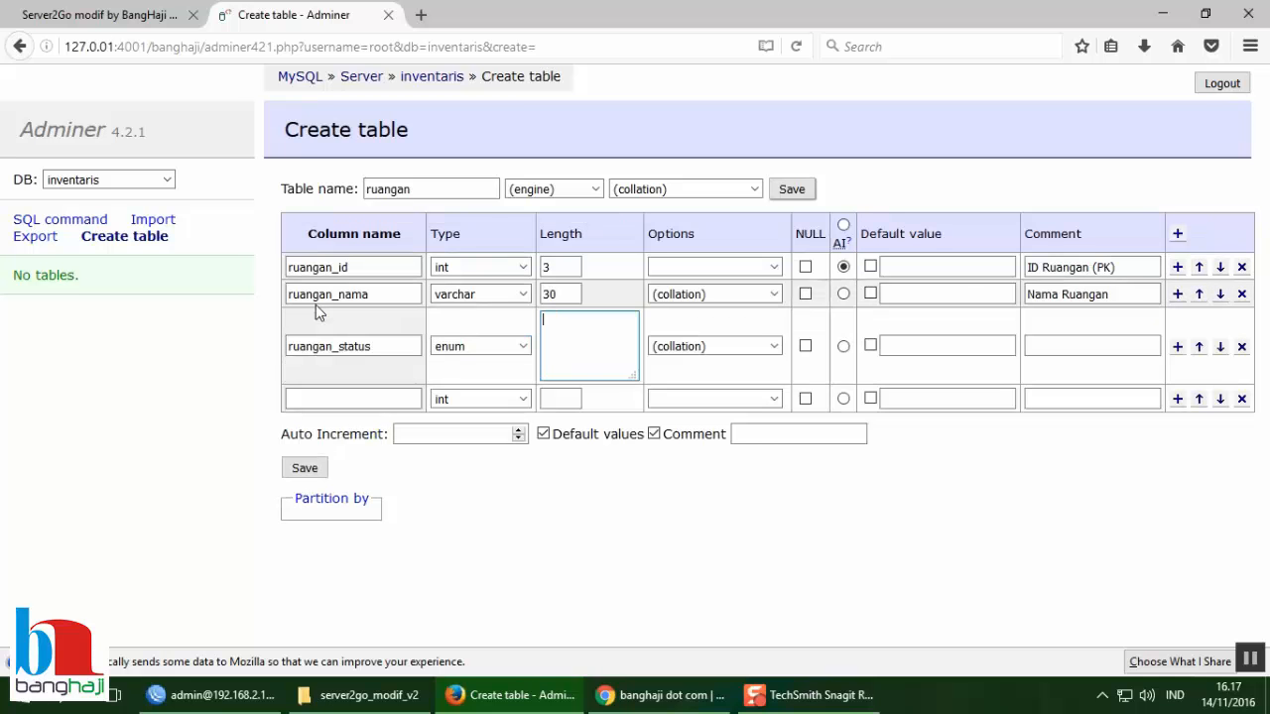
{"action": "type", "text": "0"}
{"action": "key", "text": "Return"}
{"action": "type", "text": "1"}
{"action": "key", "text": "Tab"}
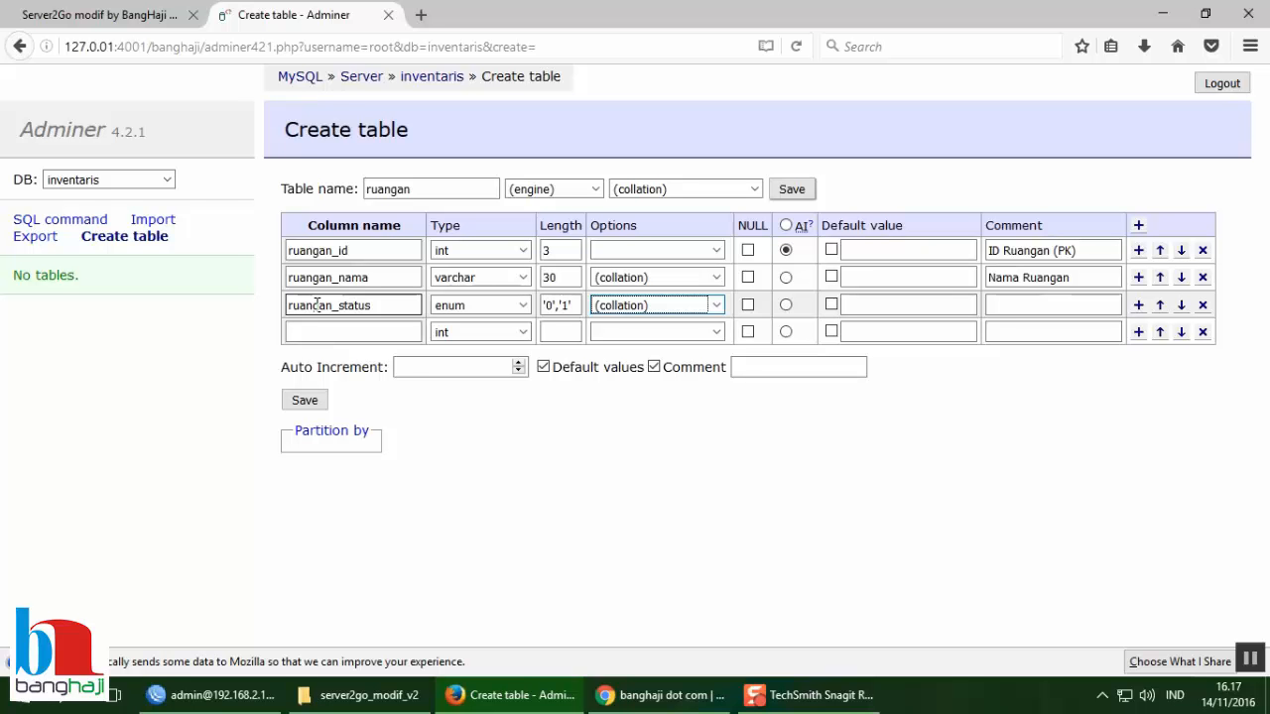
Step: Give ruangan_status default value 1 and the comment '0=tidak dipakai, 1=dipakai'
{"action": "left_click", "coordinate": [831, 304]}
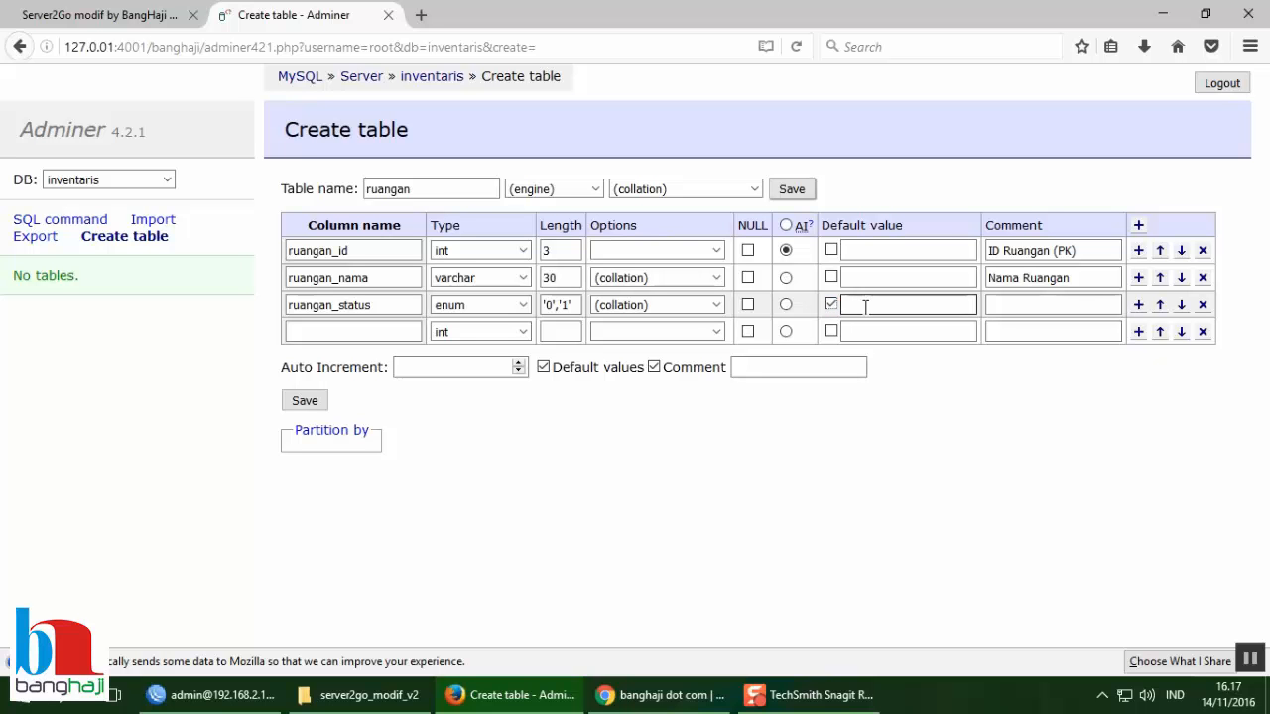
{"action": "type", "text": "1"}
{"action": "key", "text": "Tab"}
{"action": "left_click", "coordinate": [865, 307]}
{"action": "left_click", "coordinate": [1014, 307]}
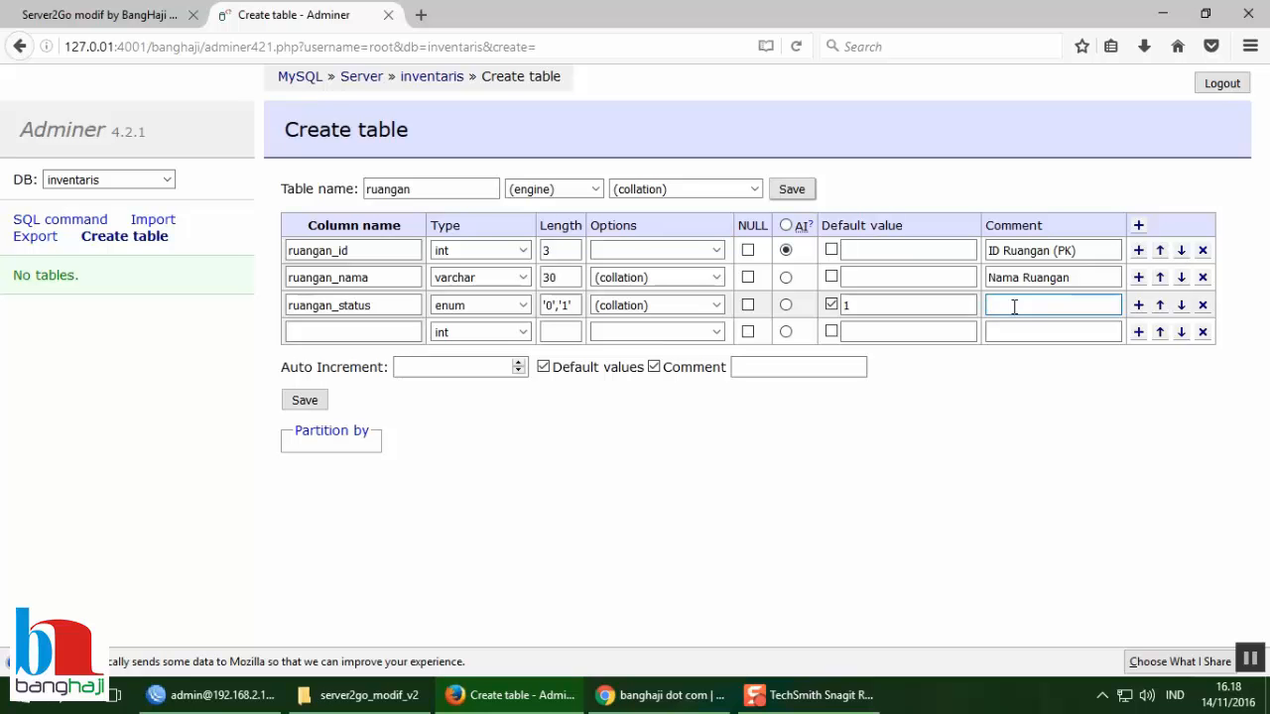
{"action": "type", "text": "0"}
{"action": "type", "text": "="}
{"action": "type", "text": "tidak "}
{"action": "type", "text": "dipakai"}
{"action": "type", "text": ", 1="}
{"action": "type", "text": "dipakai"}
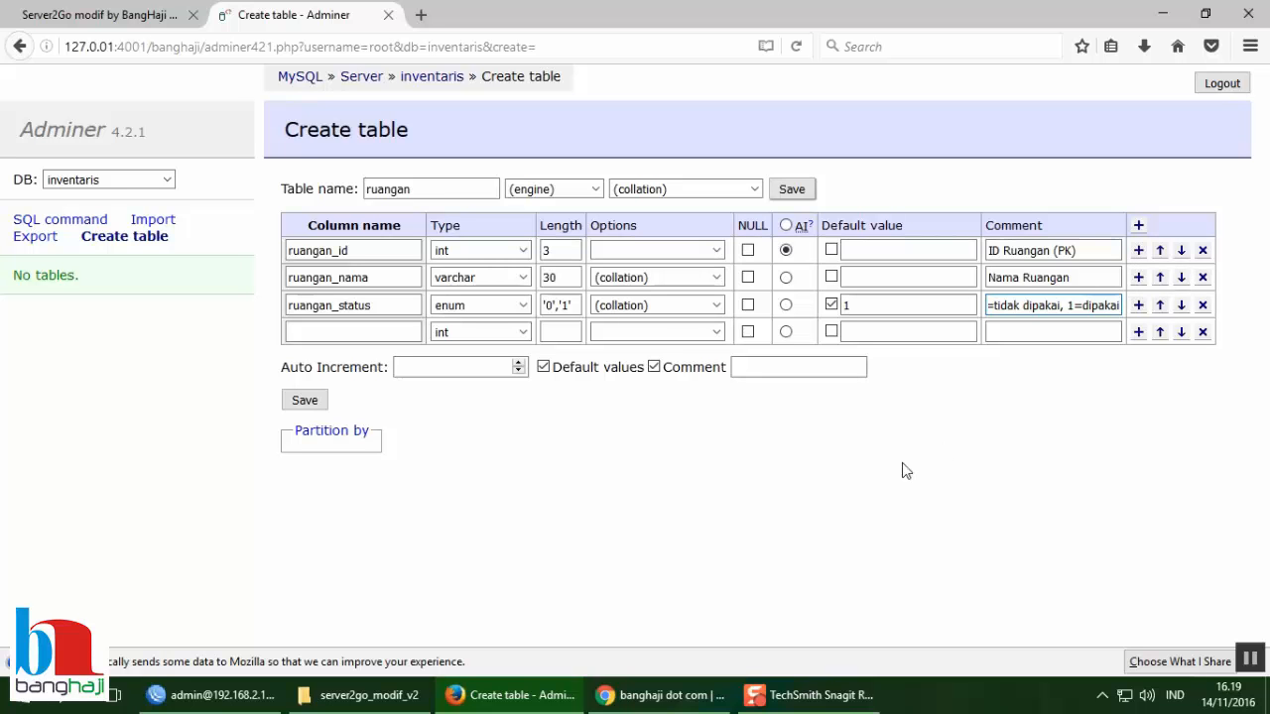
Step: Save the new ruangan table so Adminer creates it
{"action": "left_click", "coordinate": [322, 405]}
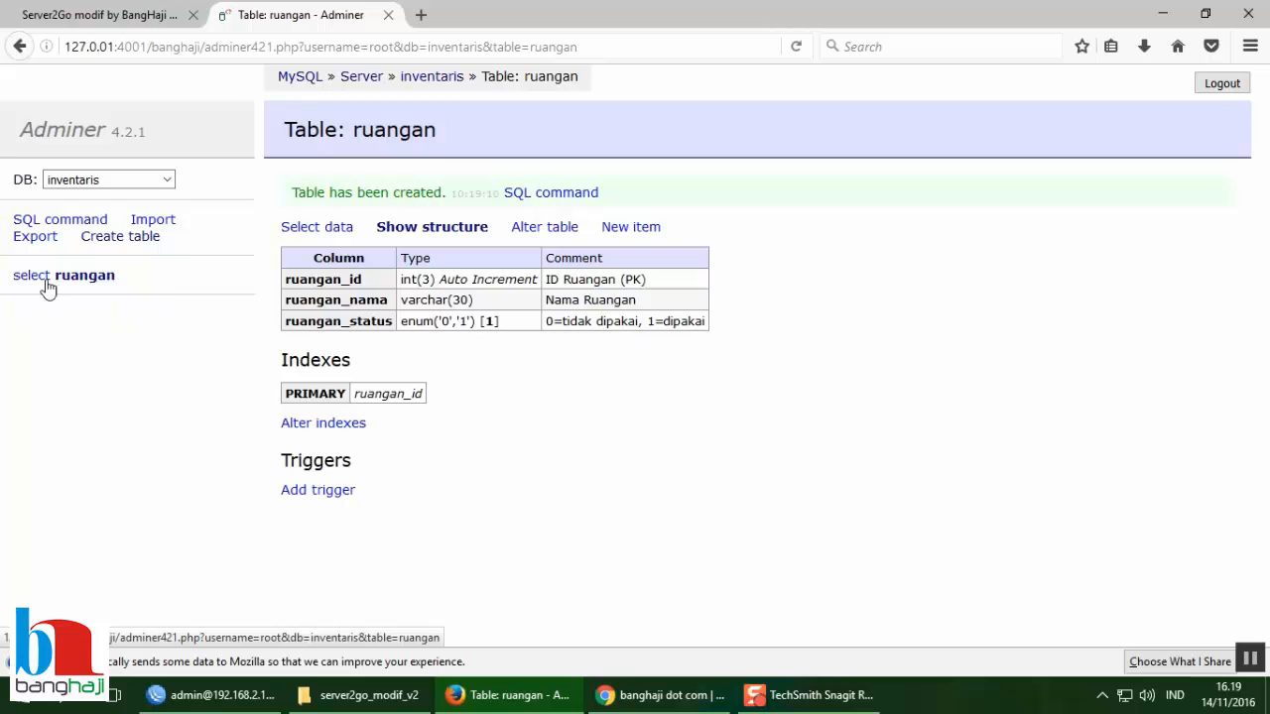
Step: Switch between the ruangan table's data and structure views, ending on its structure
{"action": "left_click", "coordinate": [314, 227]}
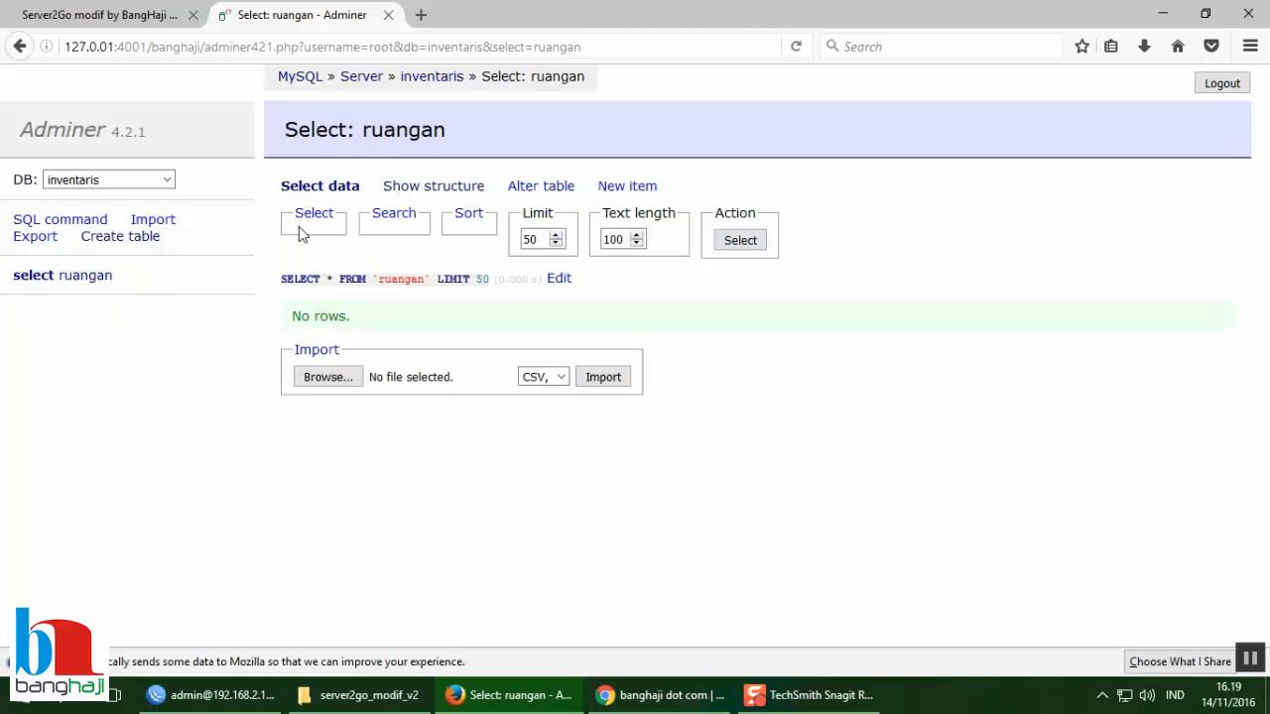
{"action": "left_click", "coordinate": [32, 280]}
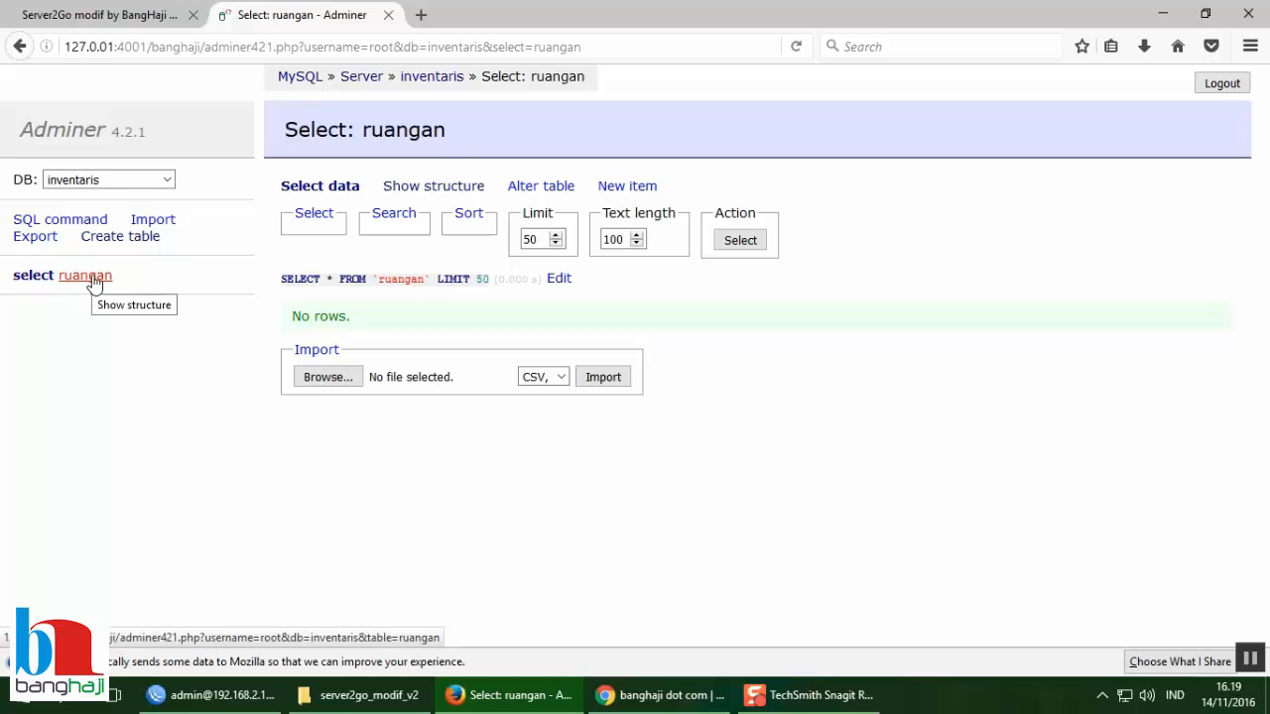
{"action": "left_click", "coordinate": [94, 281]}
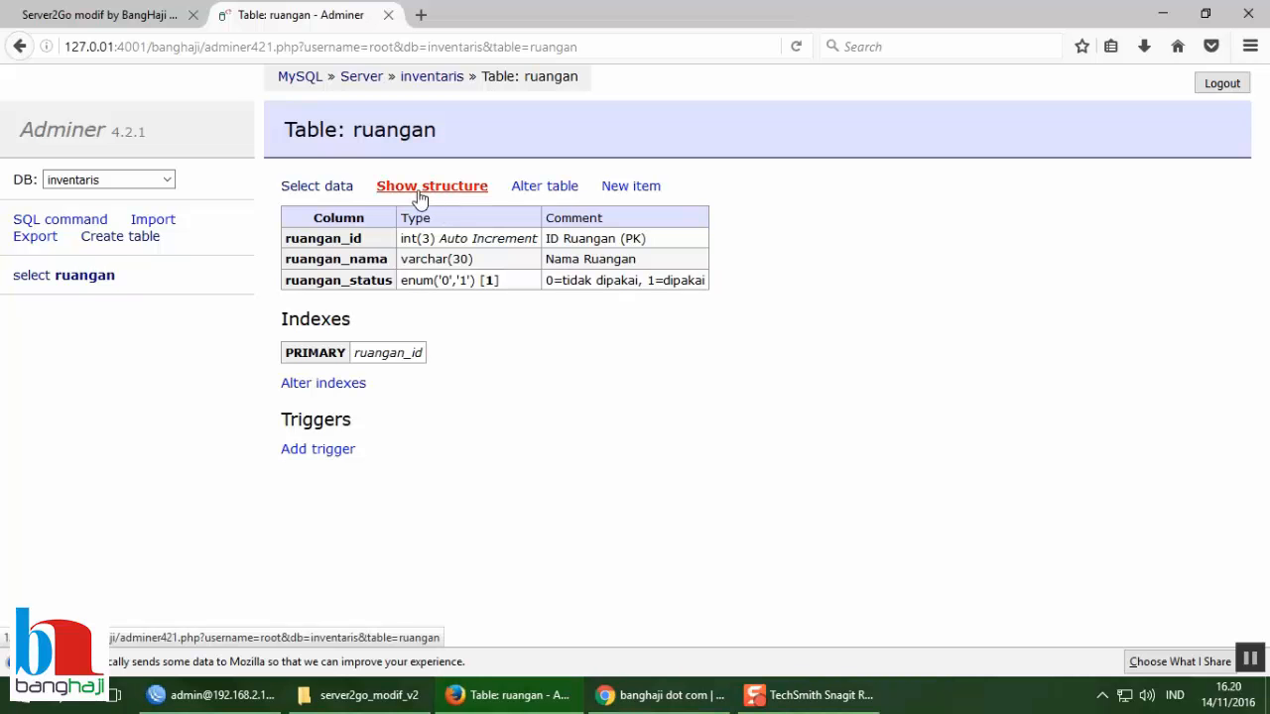
{"action": "left_click", "coordinate": [29, 284]}
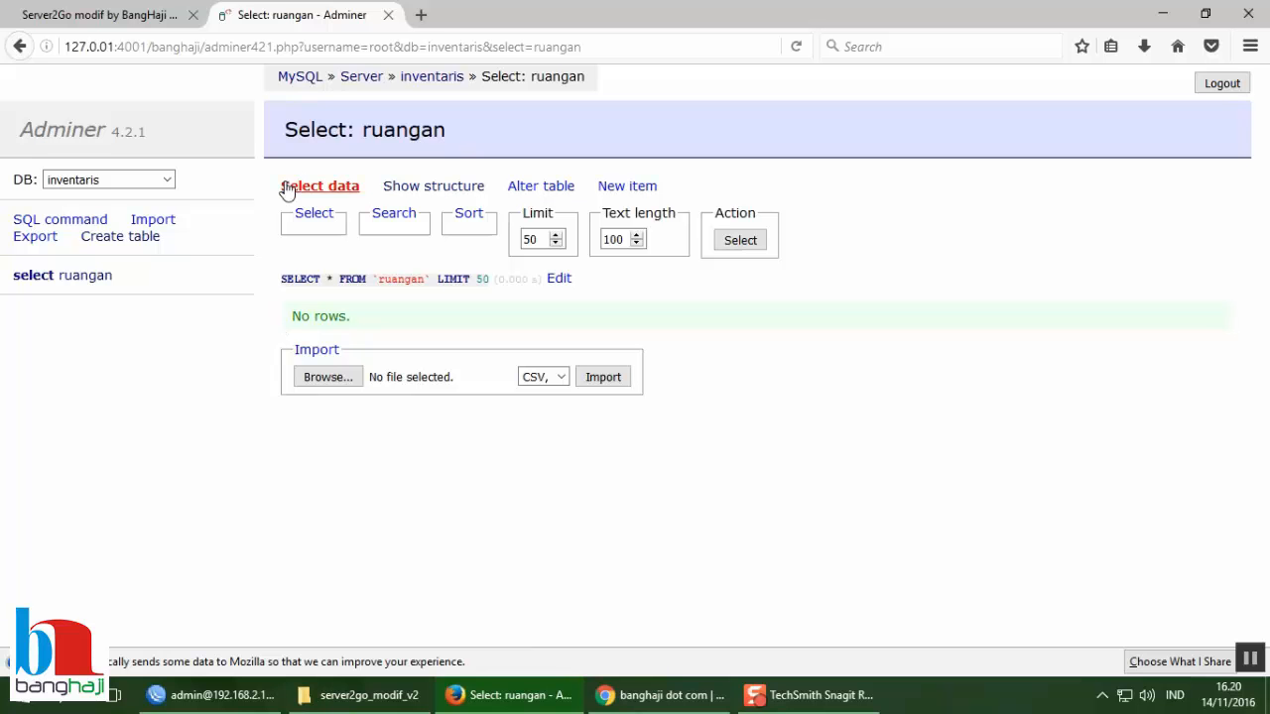
{"action": "left_click", "coordinate": [404, 190]}
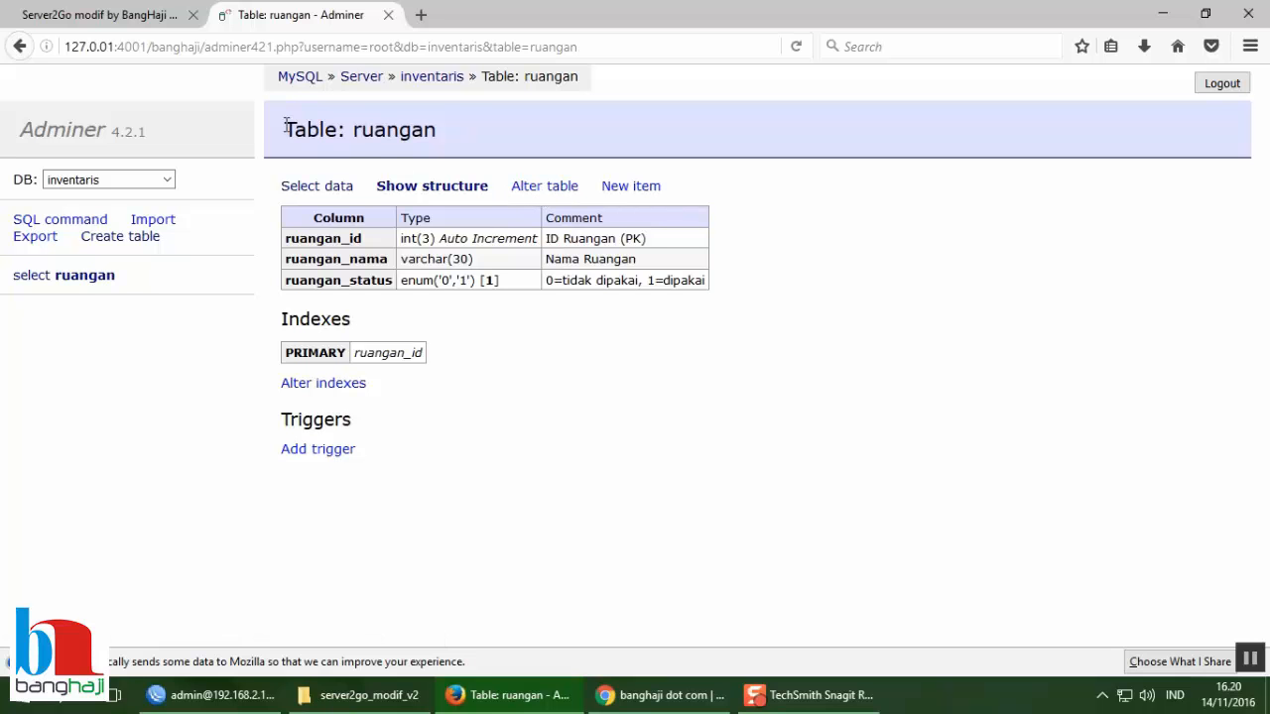
Step: Highlight the 'Table: ruangan' title text on the structure page
{"action": "left_click_drag", "start_coordinate": [284, 126], "coordinate": [440, 139]}
{"action": "left_click", "coordinate": [353, 133]}
{"action": "left_click", "coordinate": [353, 132]}
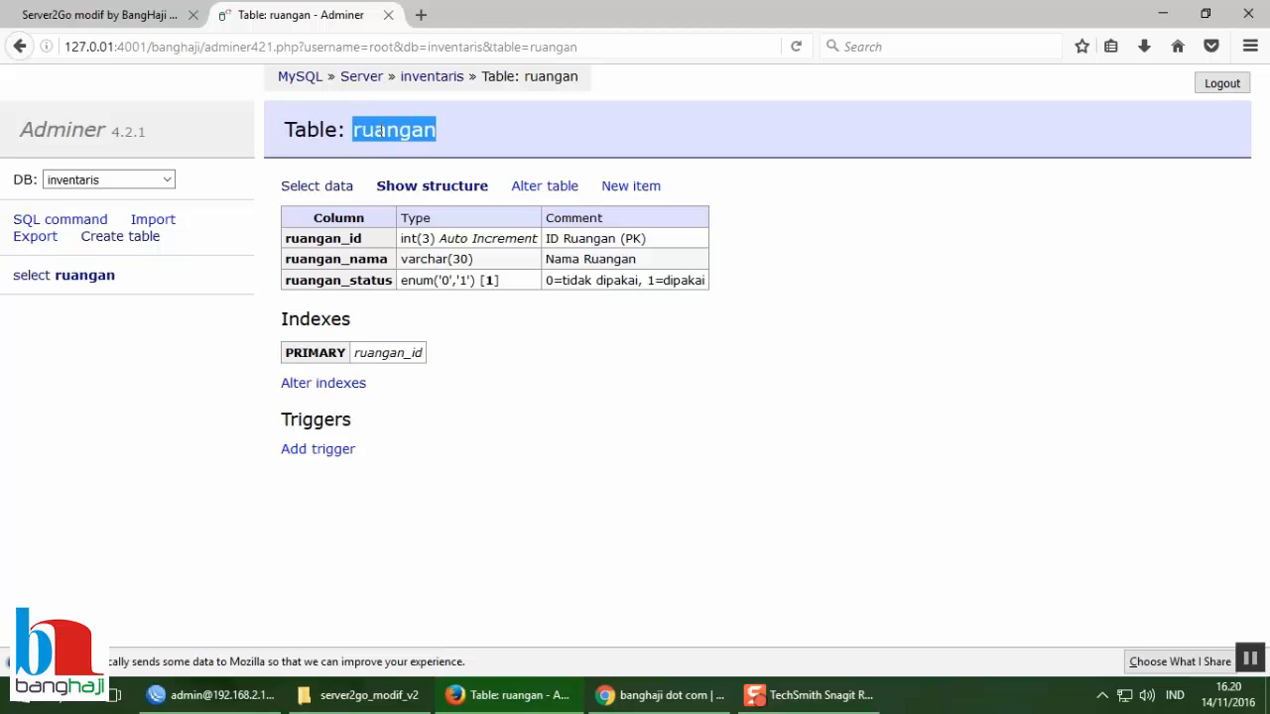
{"action": "left_click", "coordinate": [356, 131]}
{"action": "left_click_drag", "start_coordinate": [355, 131], "coordinate": [443, 131]}
{"action": "left_click", "coordinate": [478, 132]}
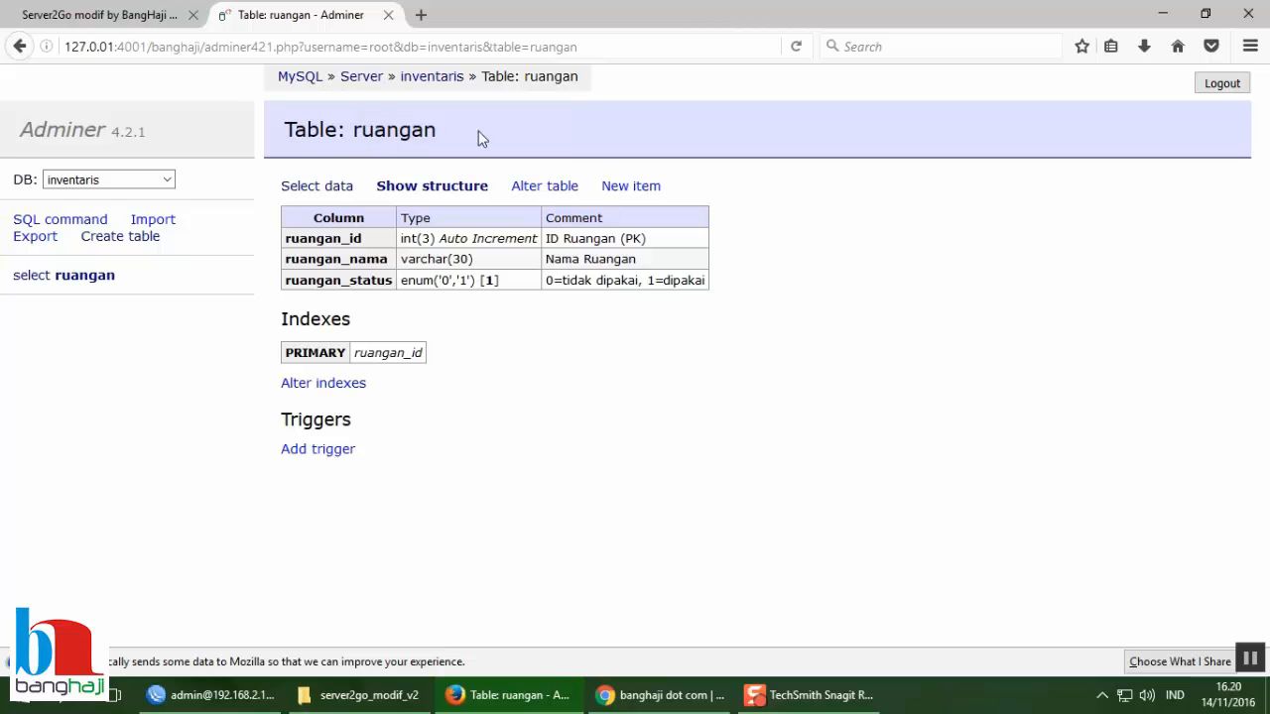
Step: Open Alter table for ruangan, check the enum values 0 and 1, and re-enter default 1
{"action": "left_click", "coordinate": [557, 188]}
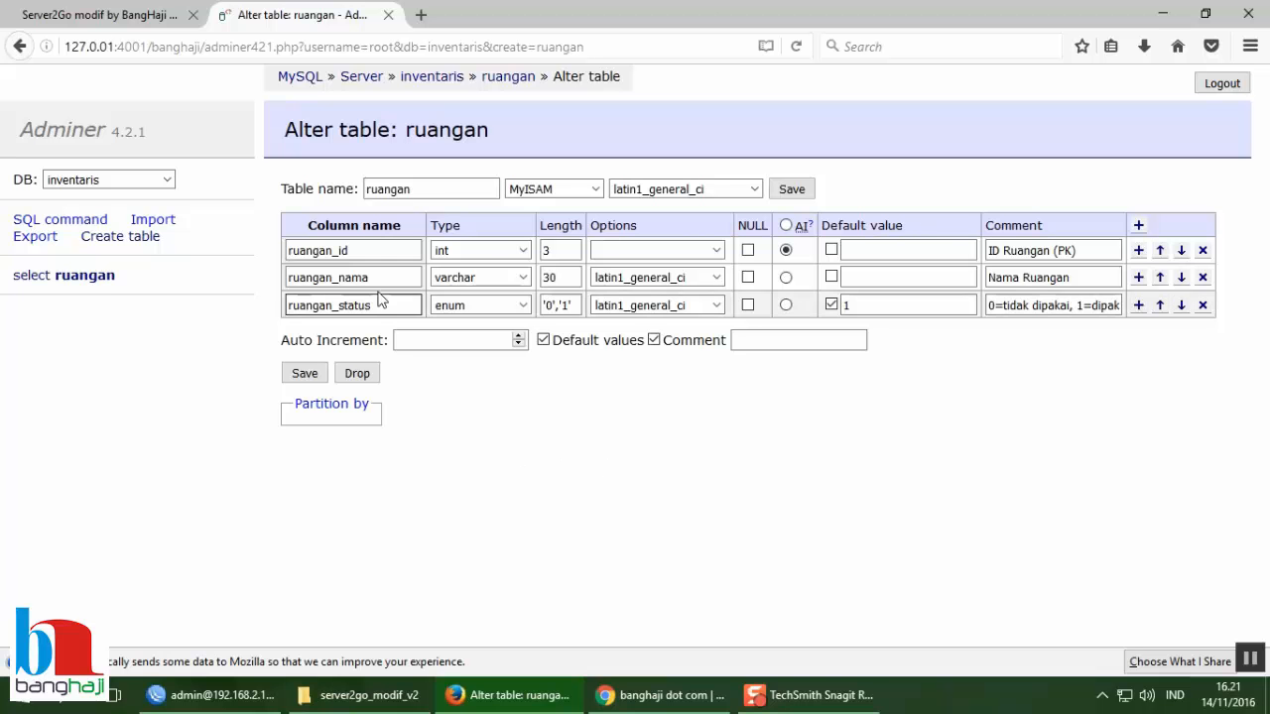
{"action": "left_click", "coordinate": [368, 250]}
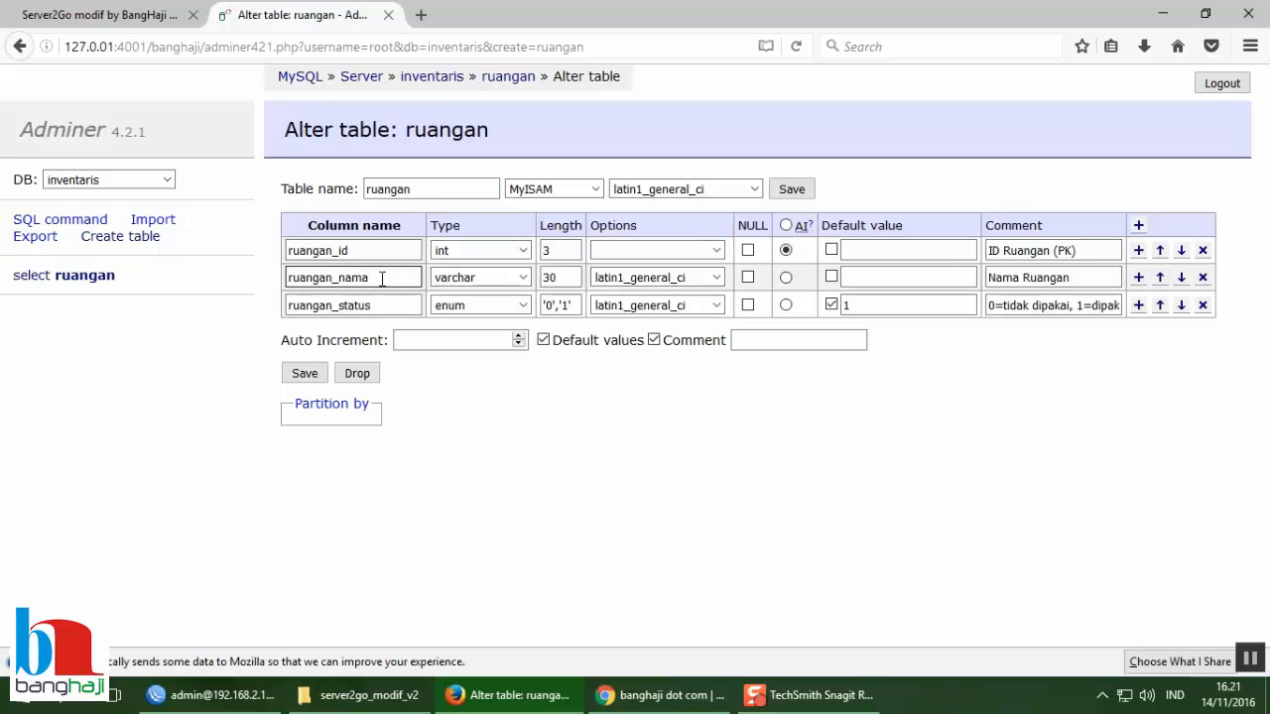
{"action": "left_click", "coordinate": [572, 303]}
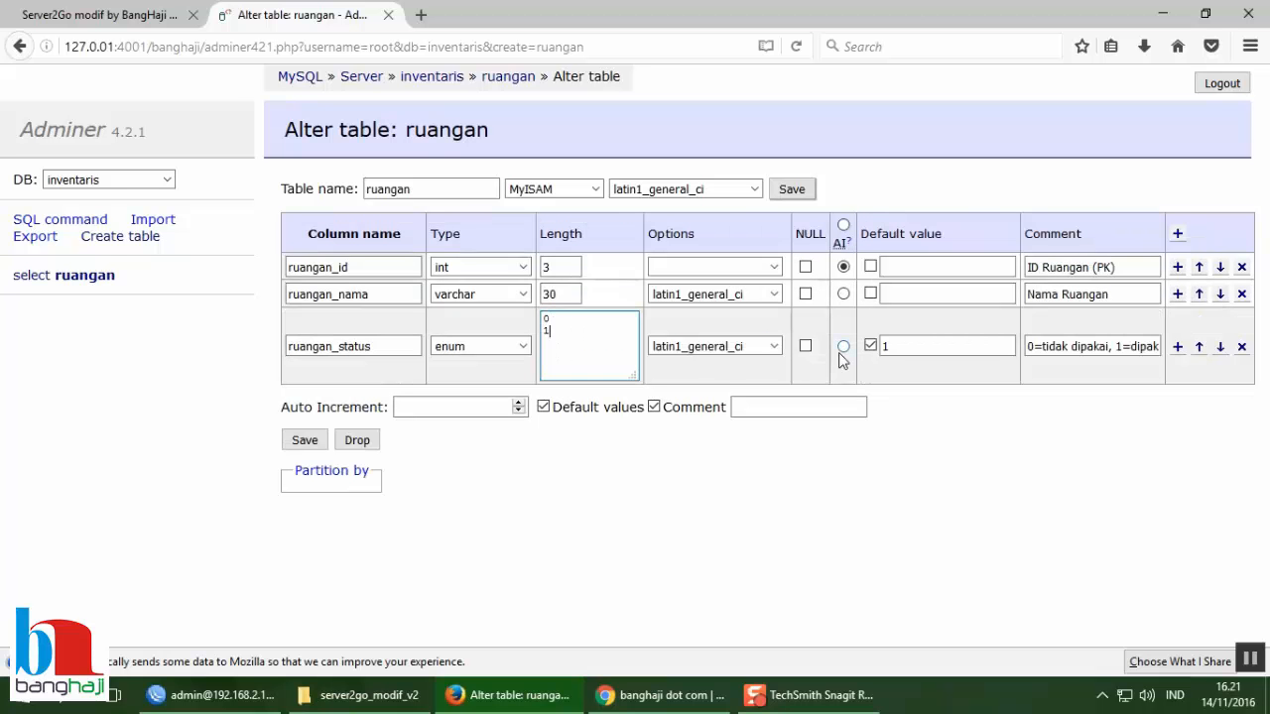
{"action": "left_click", "coordinate": [925, 343]}
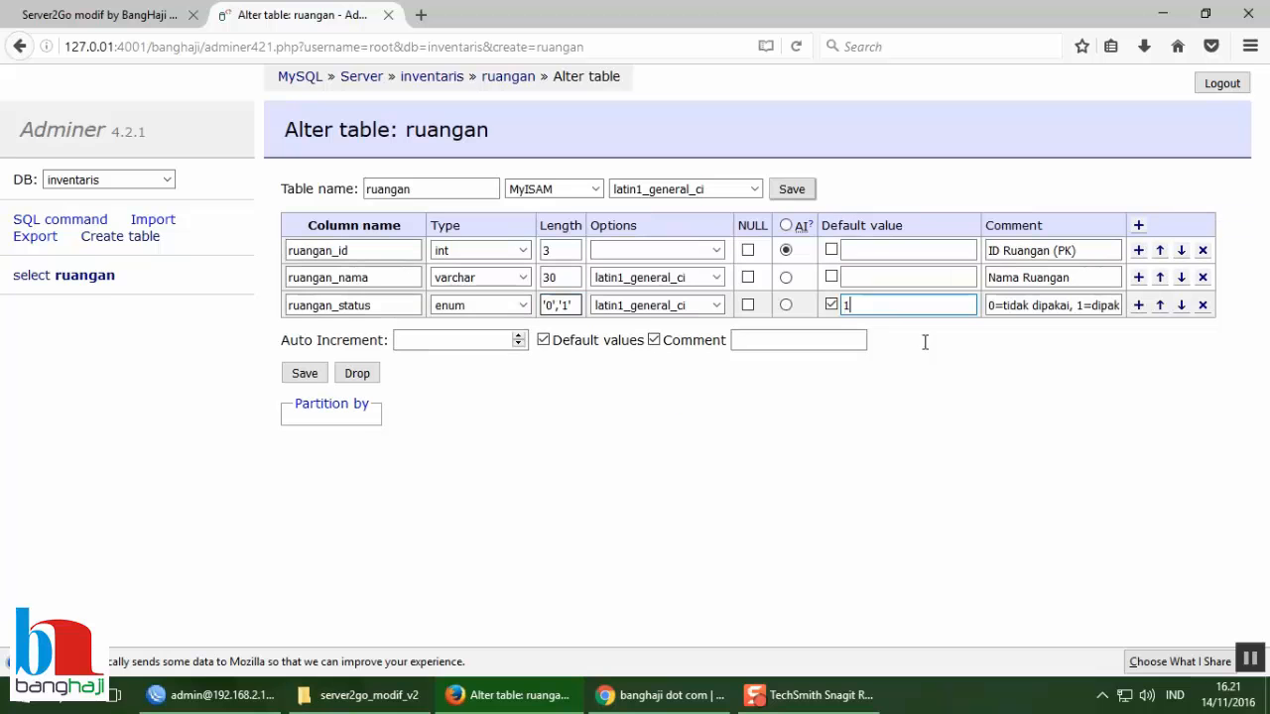
{"action": "left_click", "coordinate": [846, 306]}
{"action": "type", "text": "1"}
Step: Add then remove an extra column row, save ruangan unchanged, and return to inventaris
{"action": "left_click", "coordinate": [1139, 307]}
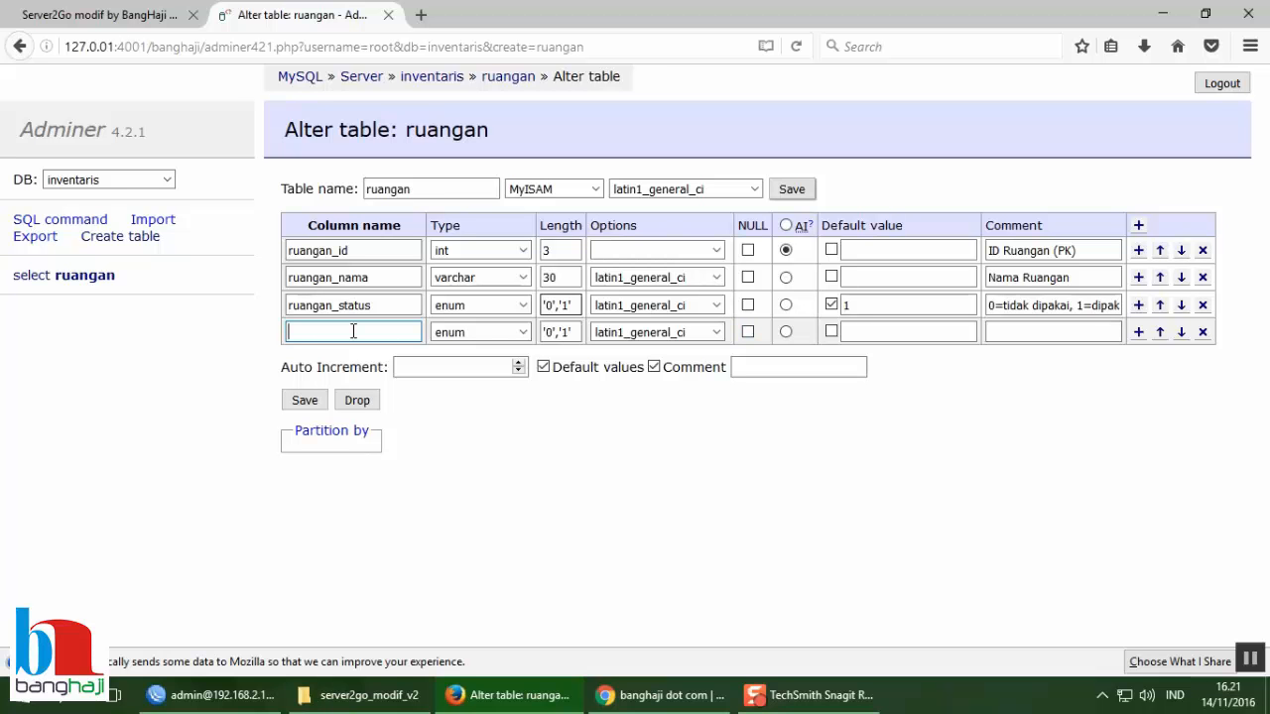
{"action": "left_click", "coordinate": [1203, 333]}
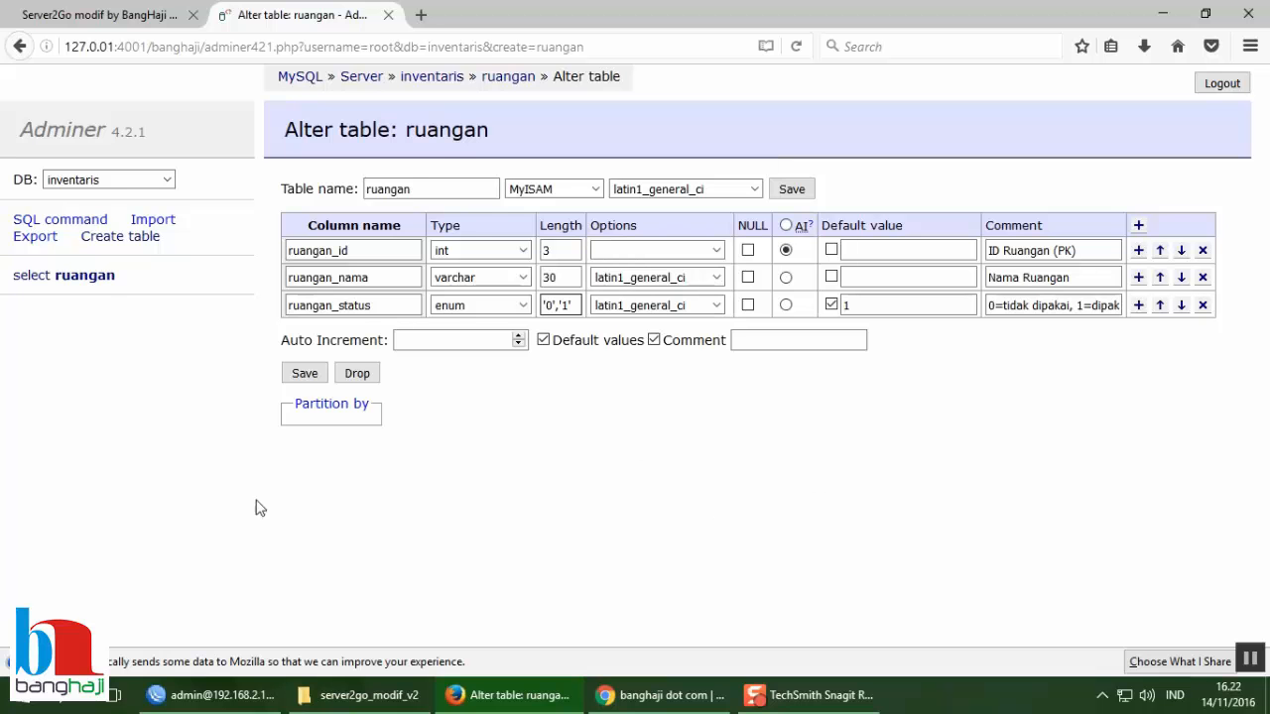
{"action": "left_click", "coordinate": [302, 375]}
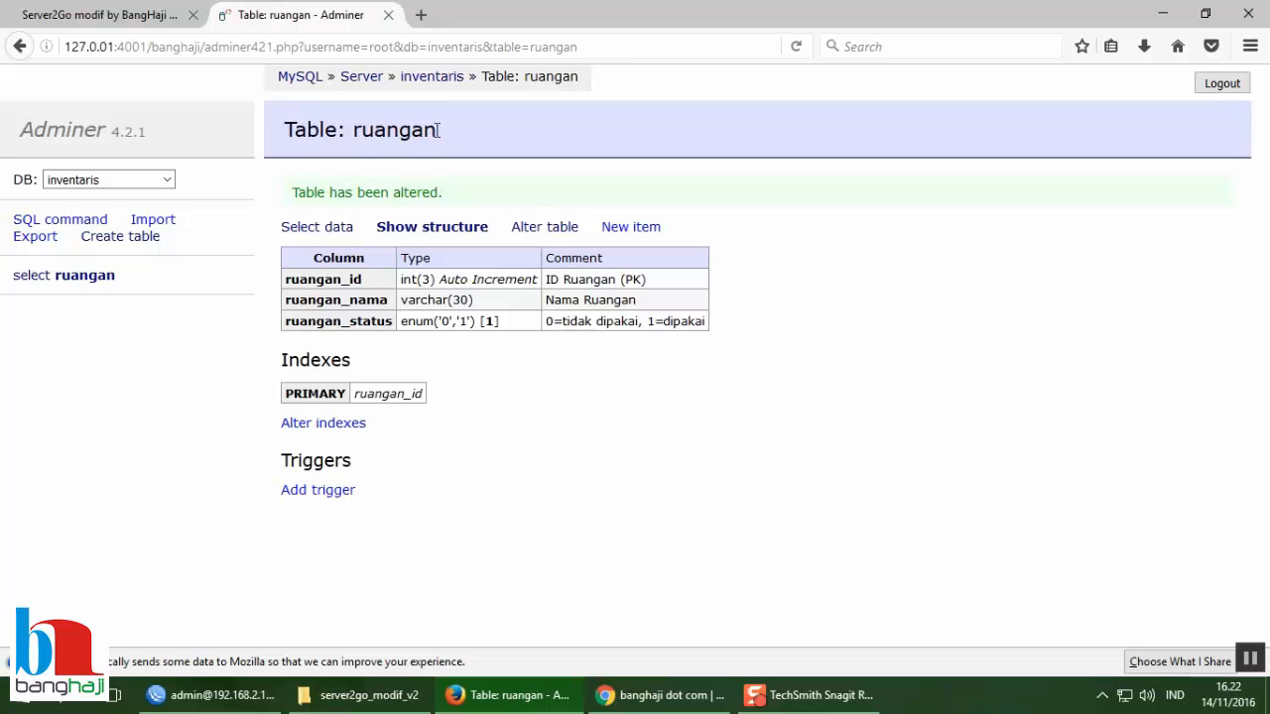
{"action": "left_click", "coordinate": [430, 88]}
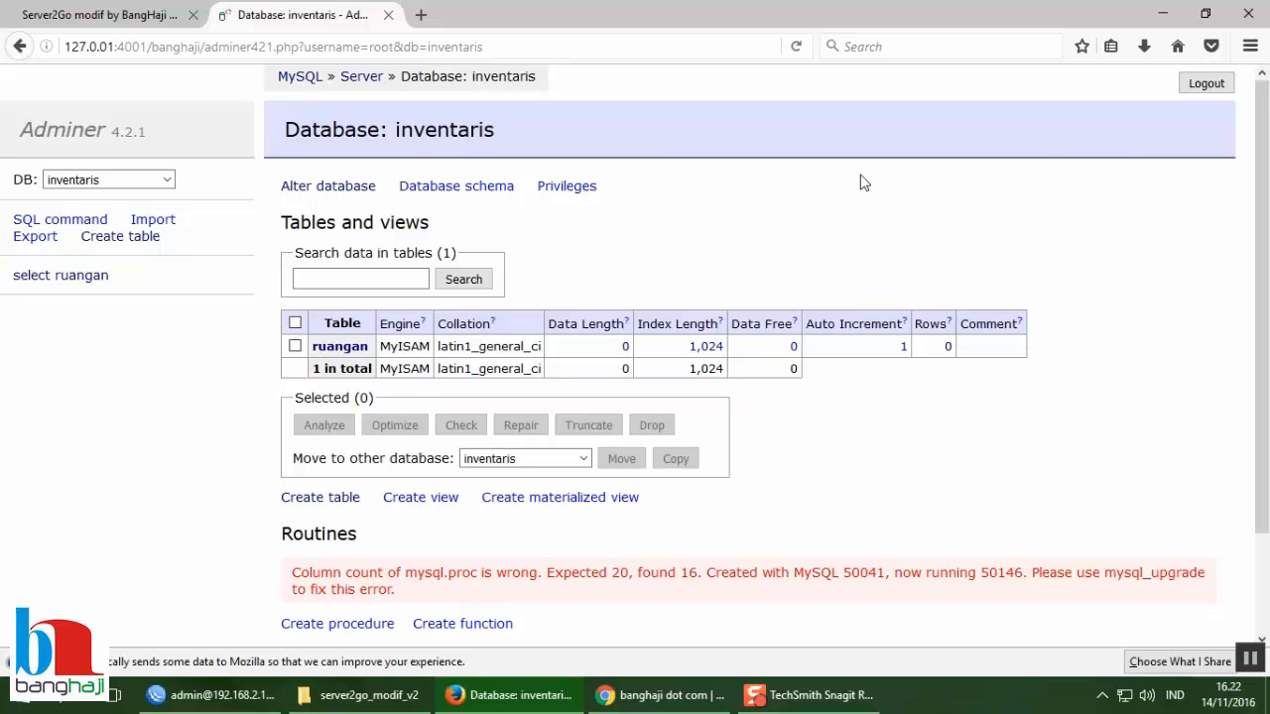
Step: Log out of Adminer and switch to the banghaji dot com site in Chrome
{"action": "left_click", "coordinate": [1197, 86]}
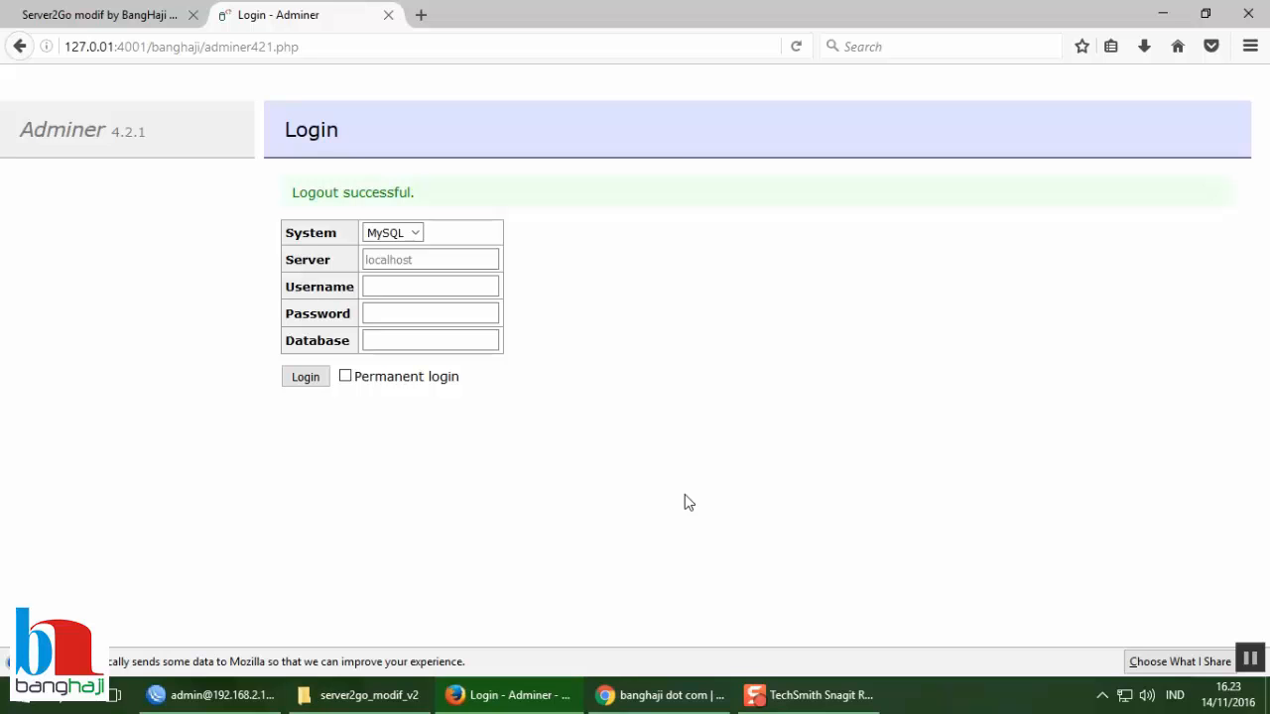
{"action": "left_click", "coordinate": [663, 700]}
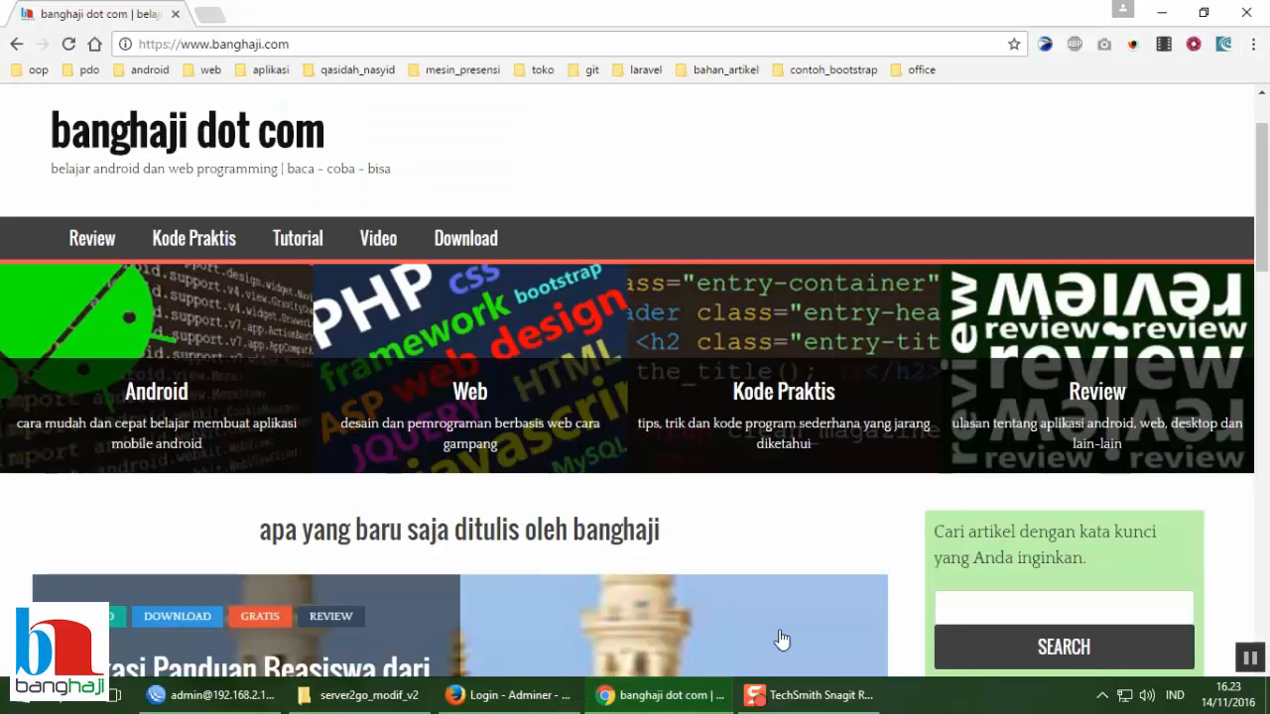